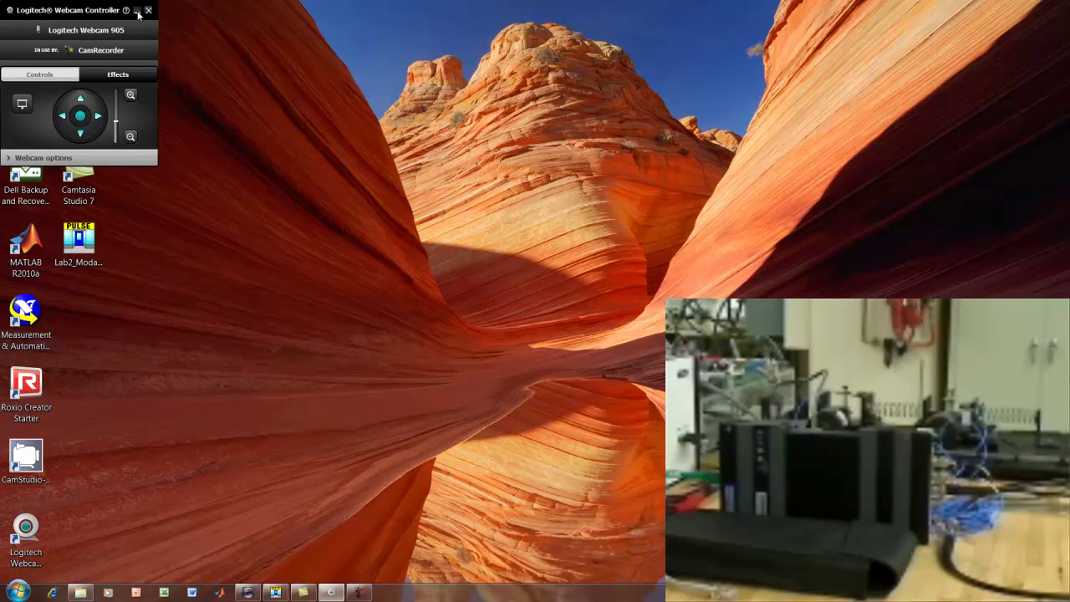
Hide the webcam controller and restore the PULSE LabShop window with the Lab2_Modal_Shaker project
{"action": "left_click", "coordinate": [138, 10]}
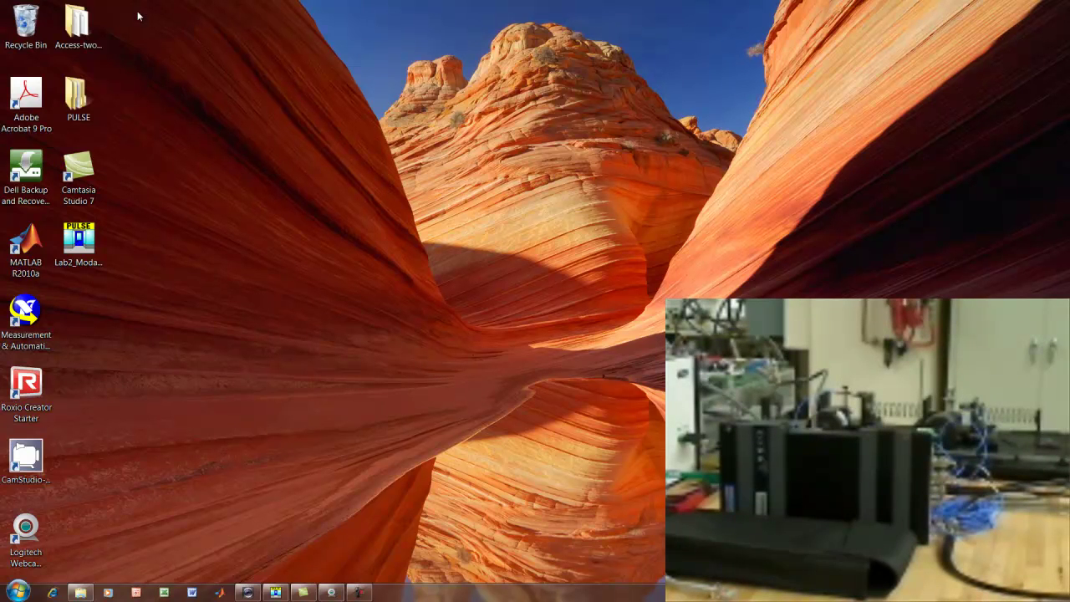
{"action": "left_click", "coordinate": [81, 254]}
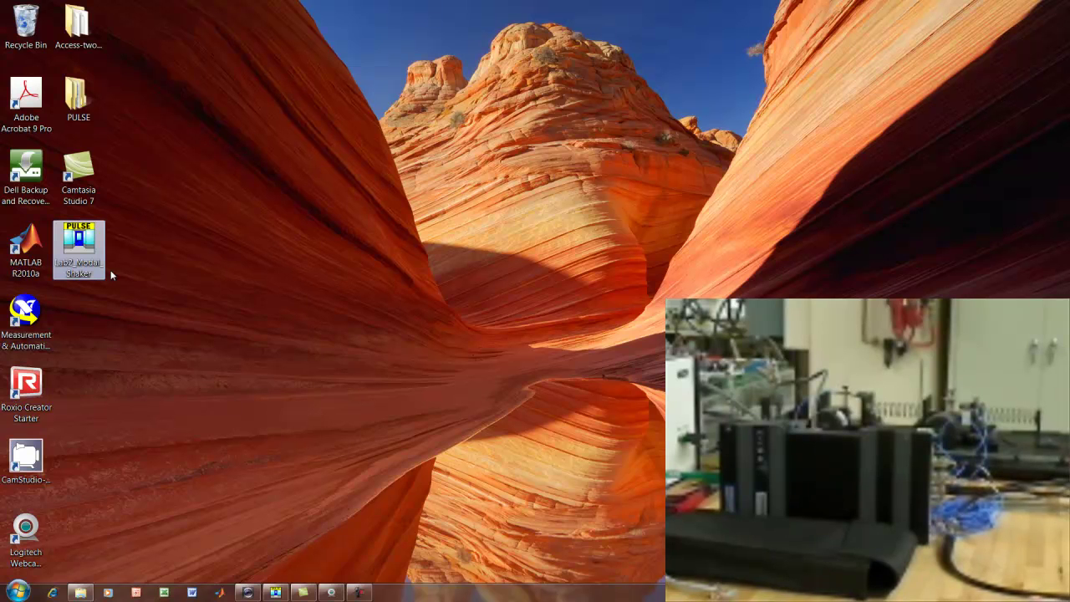
{"action": "left_click", "coordinate": [275, 592]}
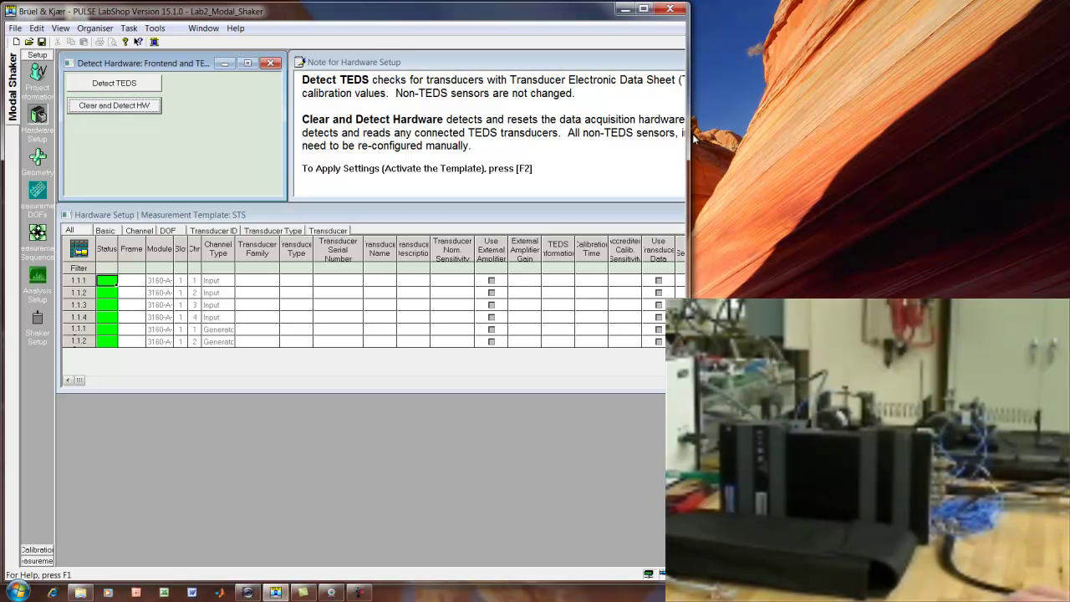
Widen the LabShop window, glance at the Measurement tasks, then return to the Setup tasks
{"action": "left_click_drag", "start_coordinate": [694, 140], "coordinate": [1039, 147]}
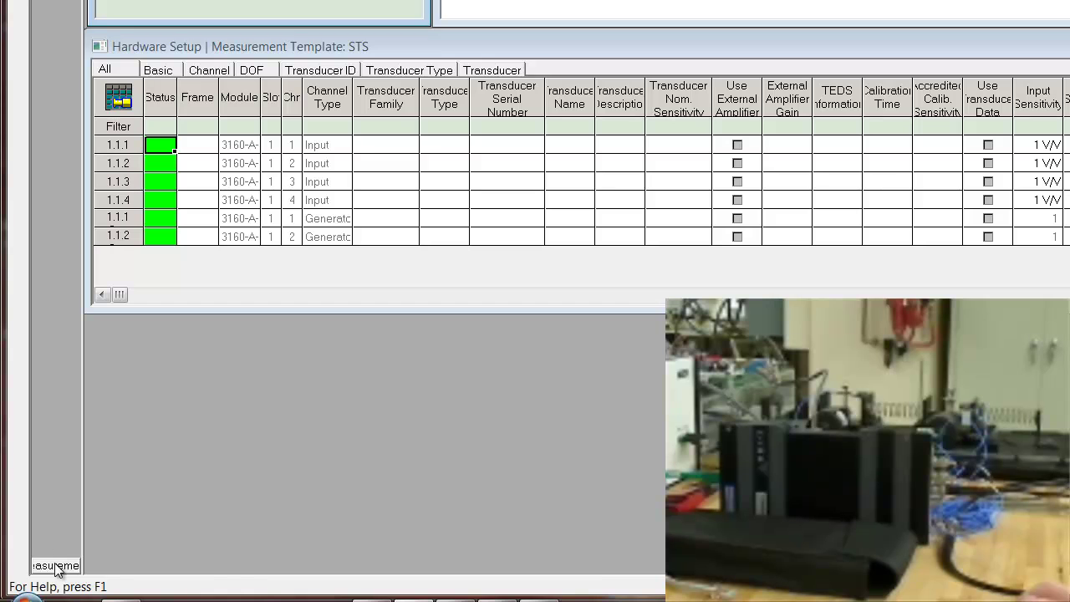
{"action": "left_click", "coordinate": [57, 567]}
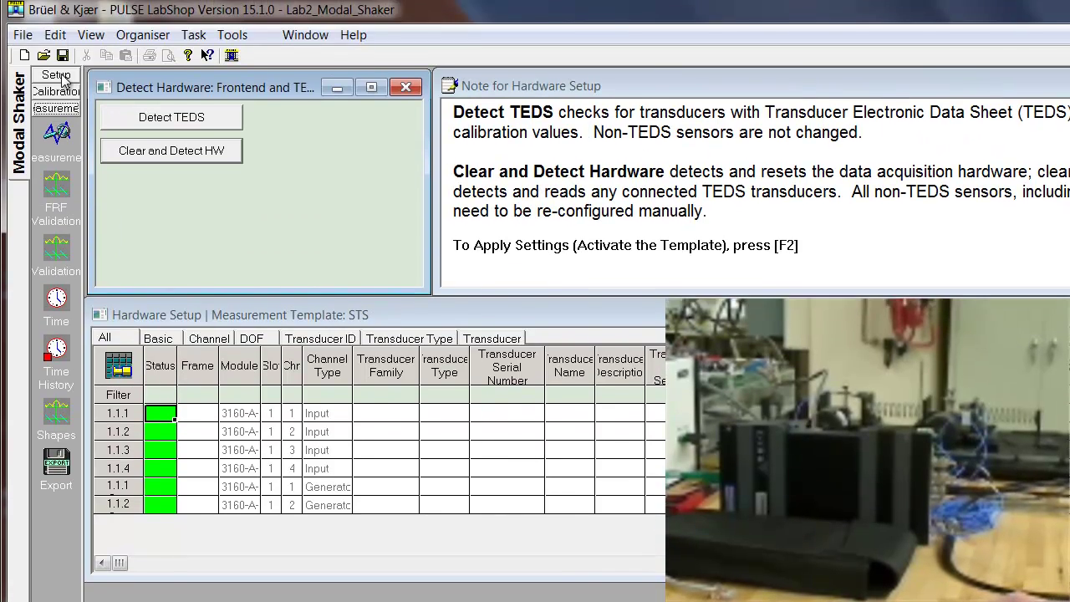
{"action": "left_click", "coordinate": [59, 81]}
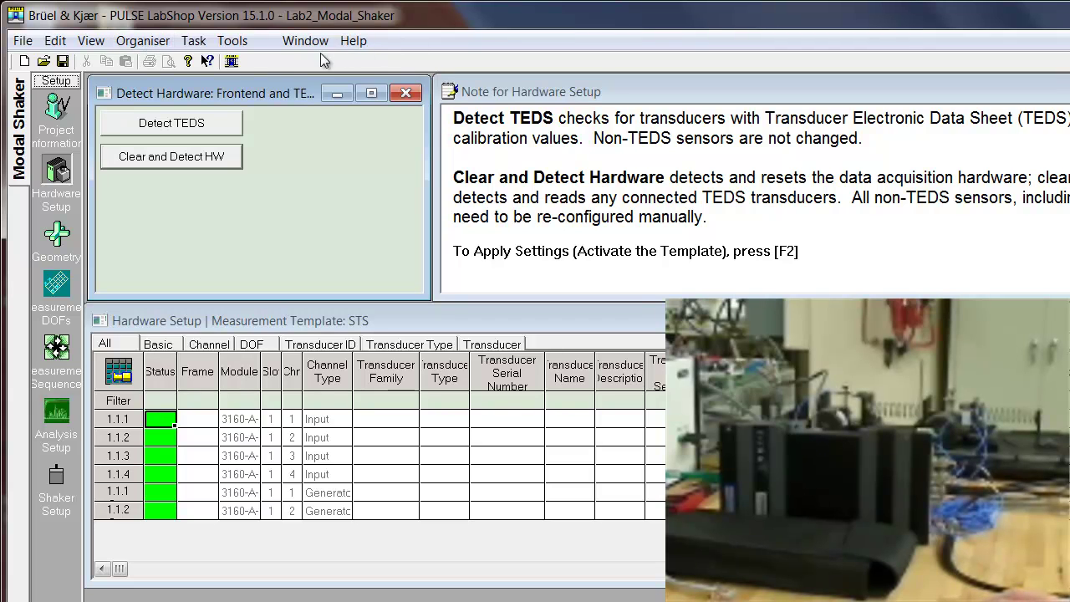
{"action": "left_click", "coordinate": [233, 63]}
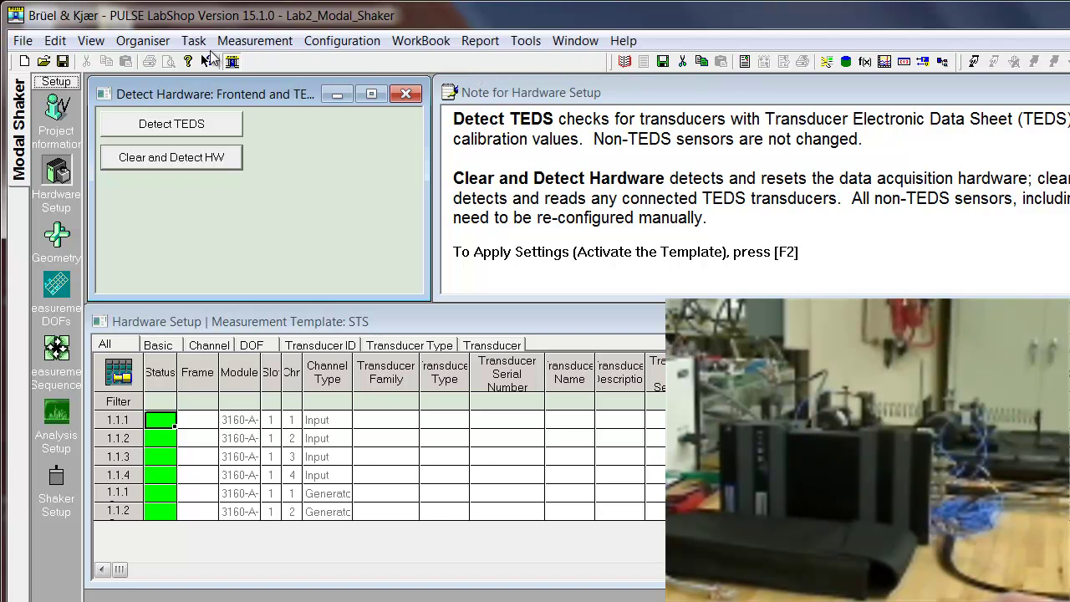
{"action": "left_click", "coordinate": [193, 40]}
{"action": "mouse_move", "coordinate": [143, 40]}
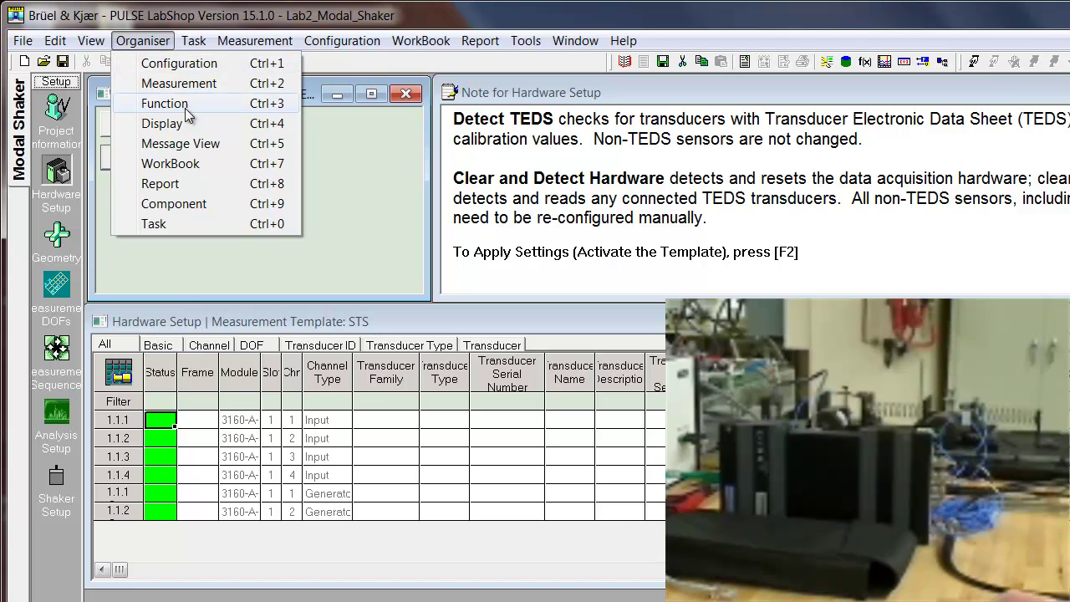
{"action": "mouse_move", "coordinate": [379, 44]}
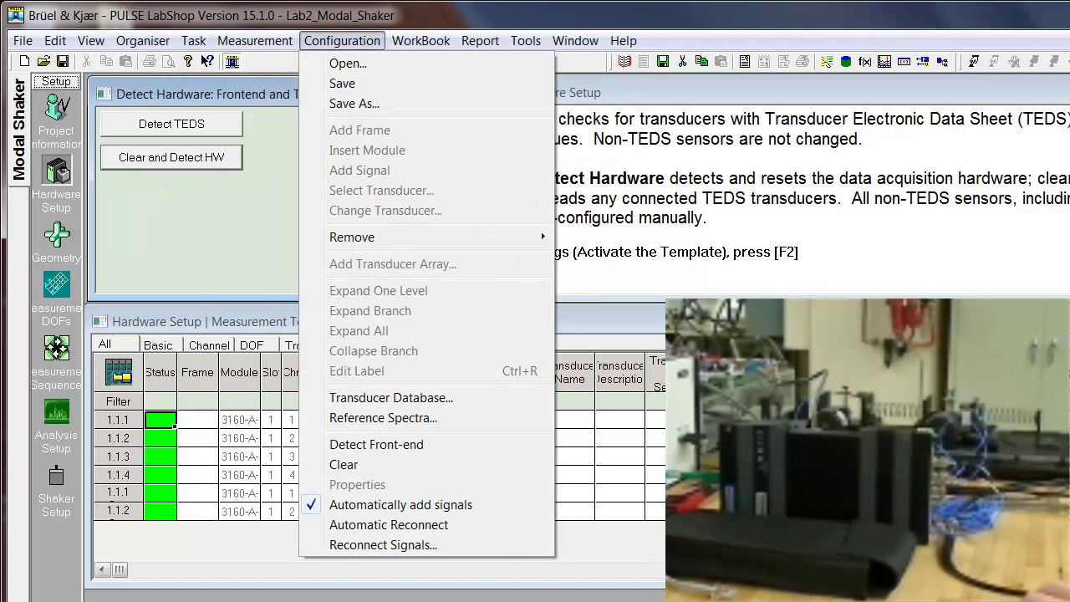
{"action": "left_click", "coordinate": [231, 62]}
{"action": "left_click", "coordinate": [232, 62]}
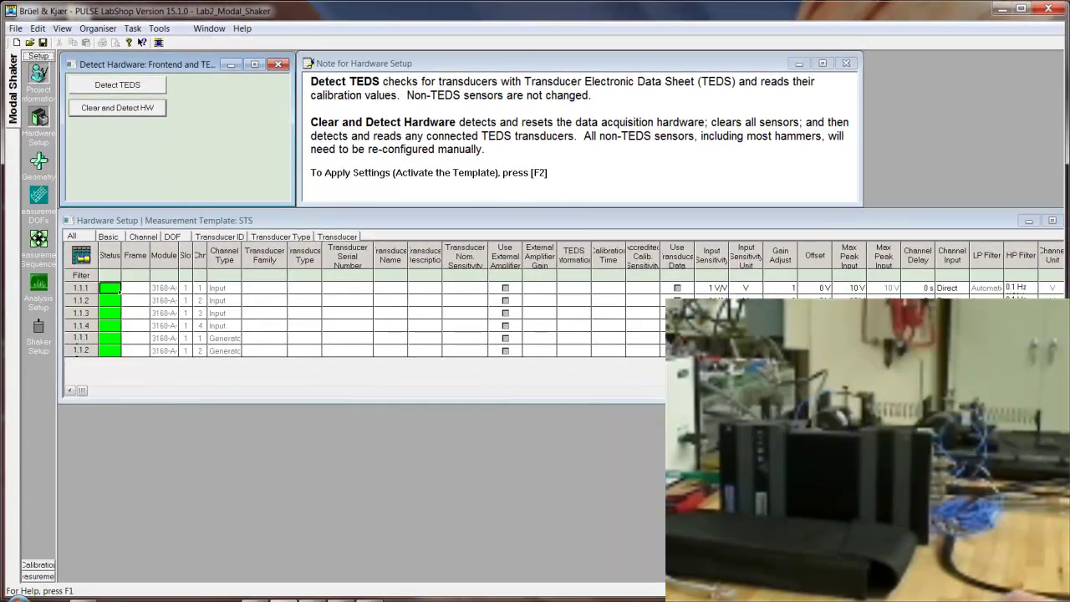
Activate the template with F2, accept the transducer removal warning, and retry Clear and Detect HW
{"action": "key", "text": "F2"}
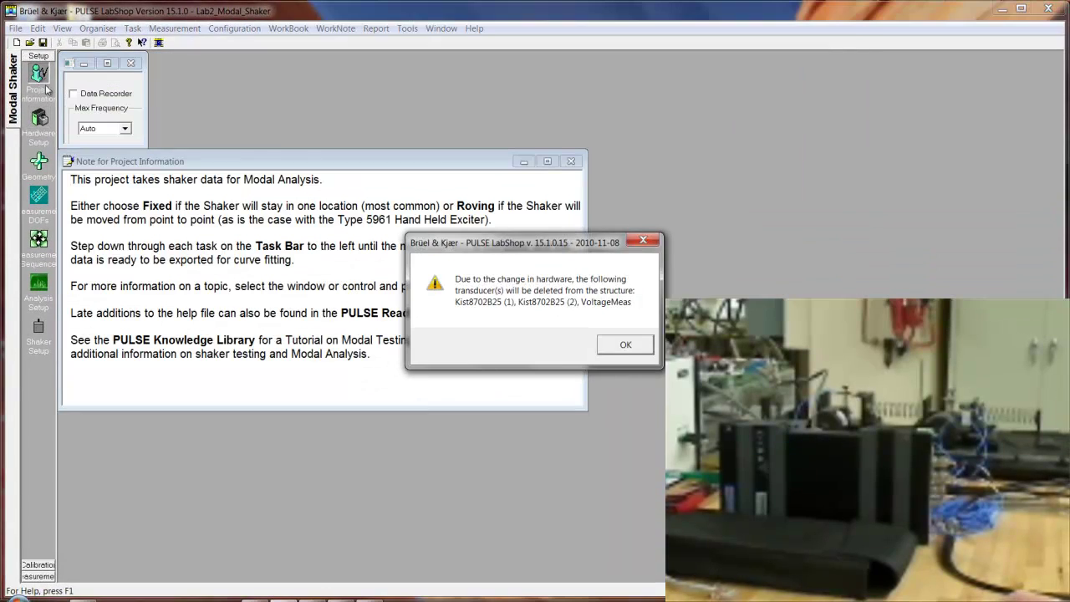
{"action": "left_click", "coordinate": [625, 347]}
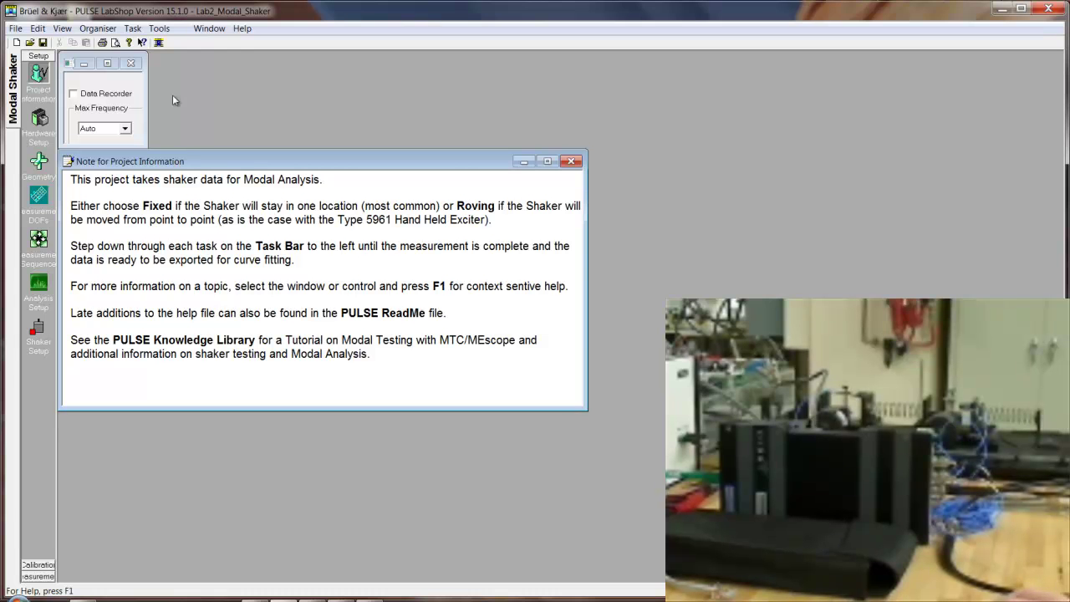
{"action": "left_click", "coordinate": [38, 117]}
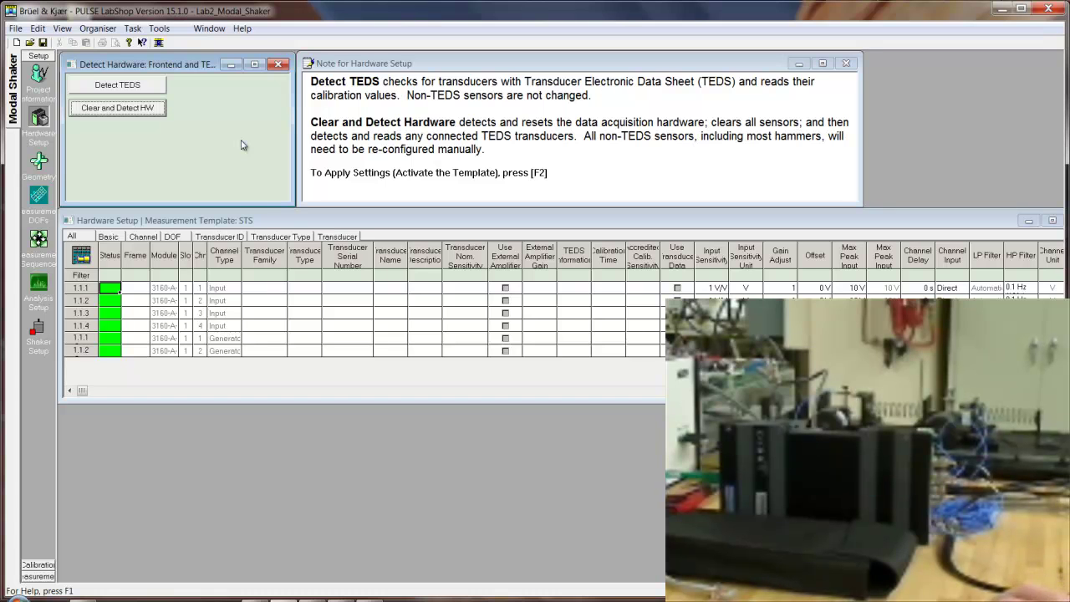
{"action": "left_click", "coordinate": [143, 117]}
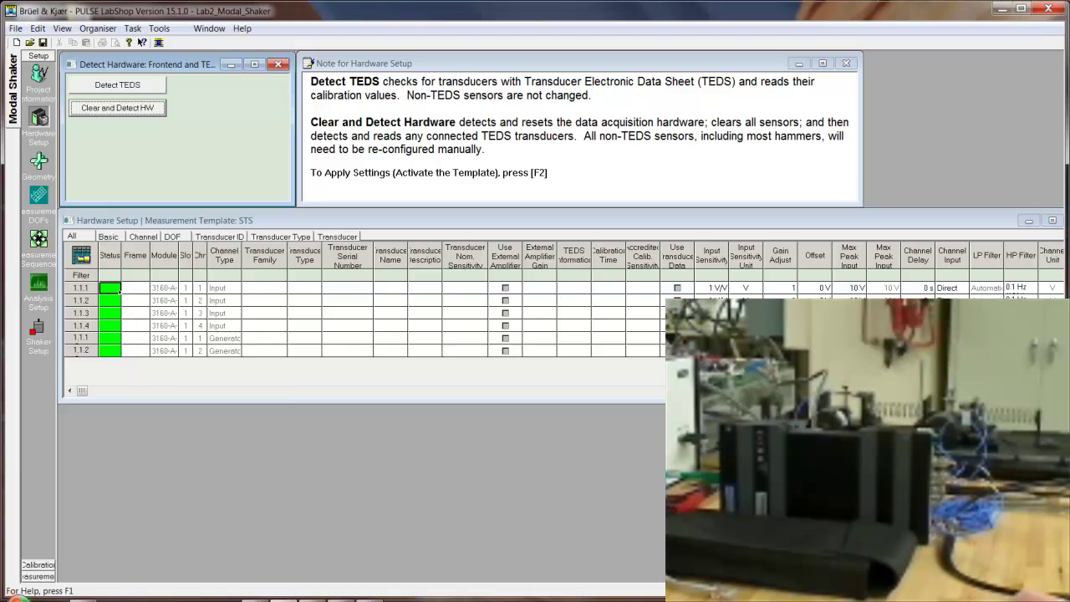
{"action": "left_click", "coordinate": [20, 595]}
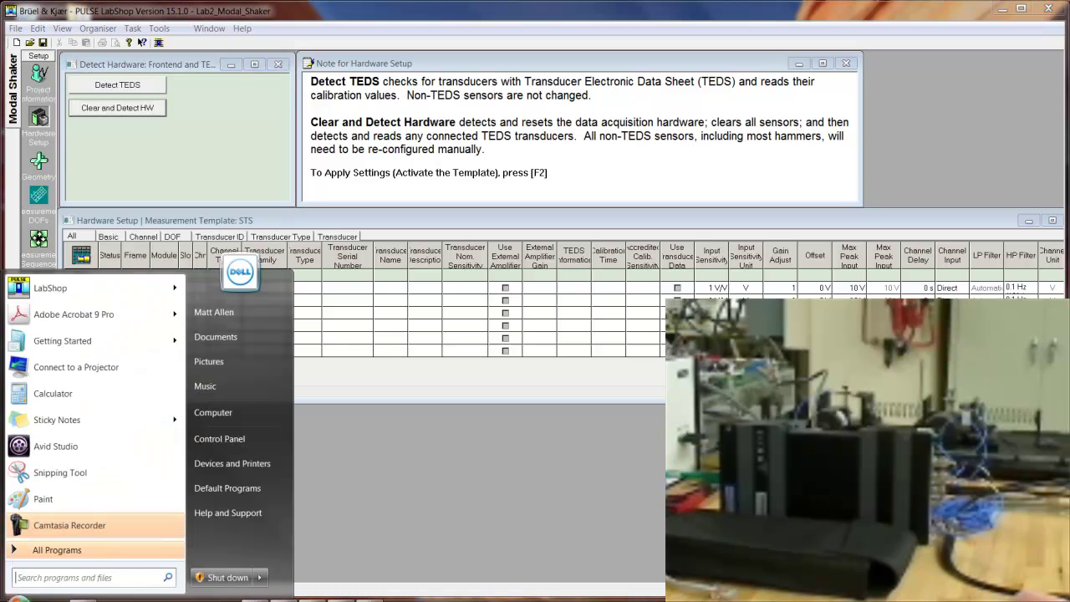
Search the Start menu for 'fro' to find Front-end Setup
{"action": "left_click", "coordinate": [94, 577]}
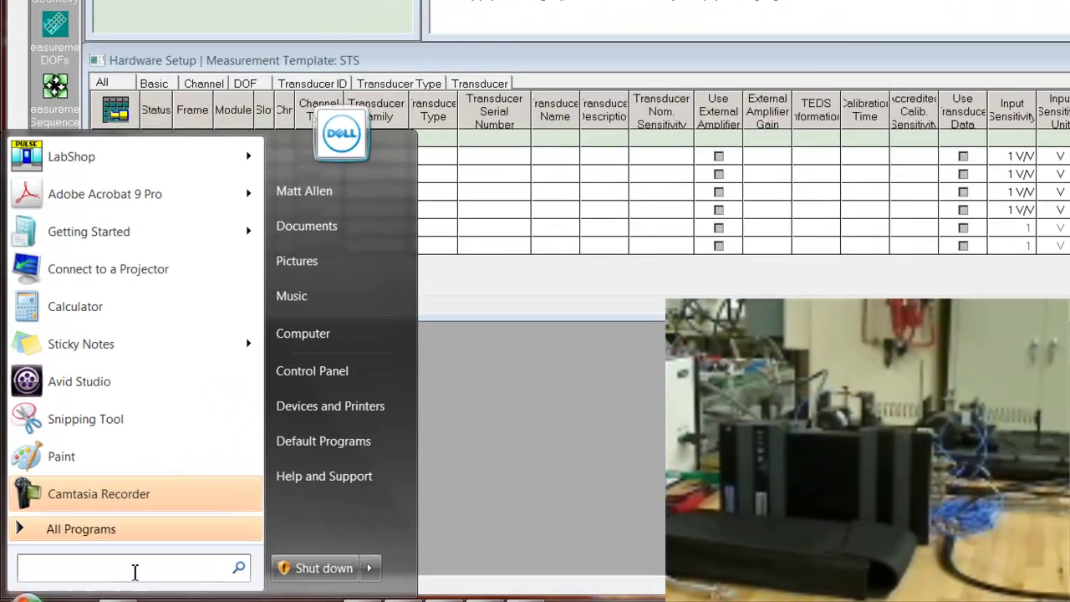
{"action": "type", "text": "front"}
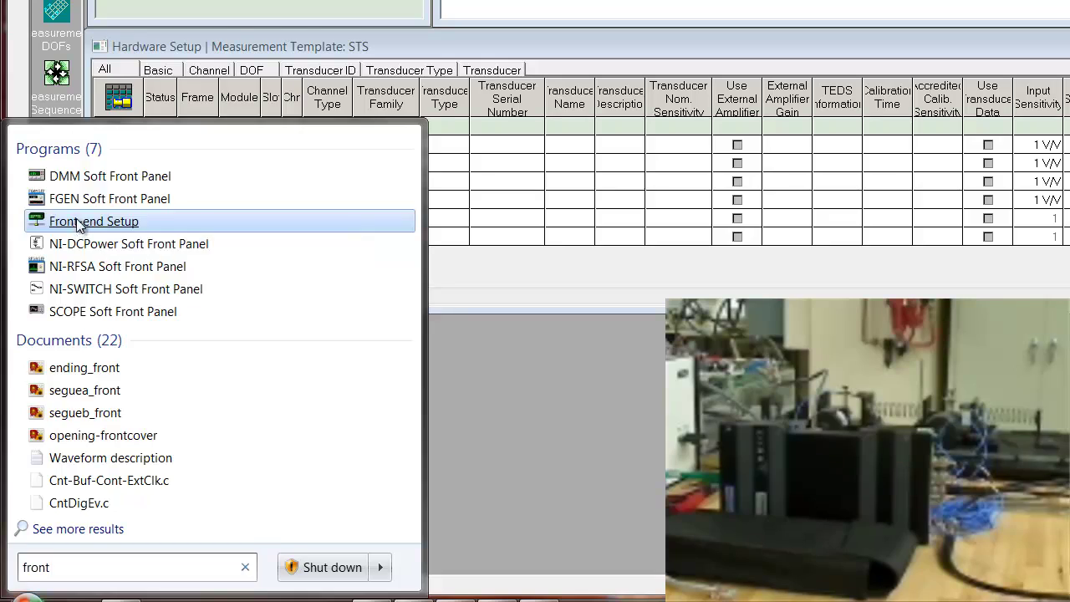
In Front-end Setup, remove the old 3160 entry and add the BKLAPTOP front-end device
{"action": "left_click", "coordinate": [78, 223]}
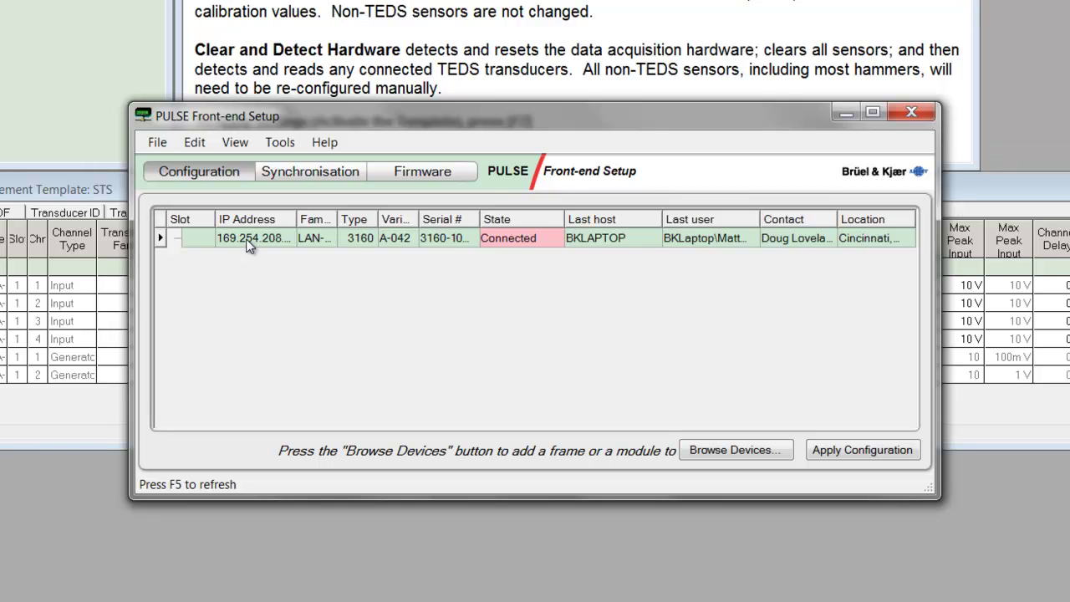
{"action": "right_click", "coordinate": [250, 241]}
{"action": "left_click", "coordinate": [284, 290]}
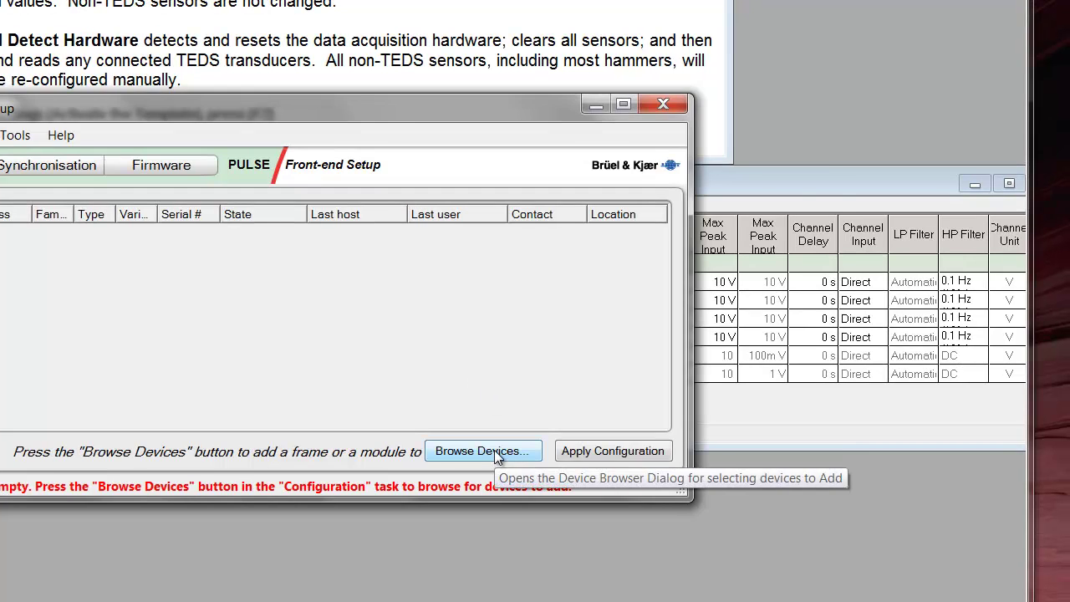
{"action": "left_click", "coordinate": [493, 450]}
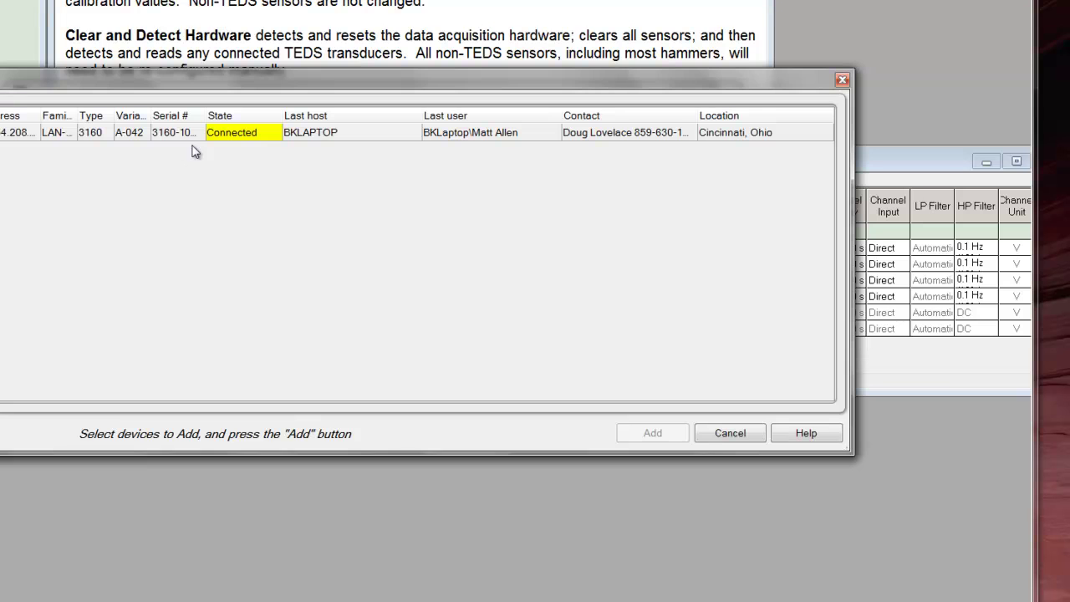
{"action": "left_click", "coordinate": [10, 138]}
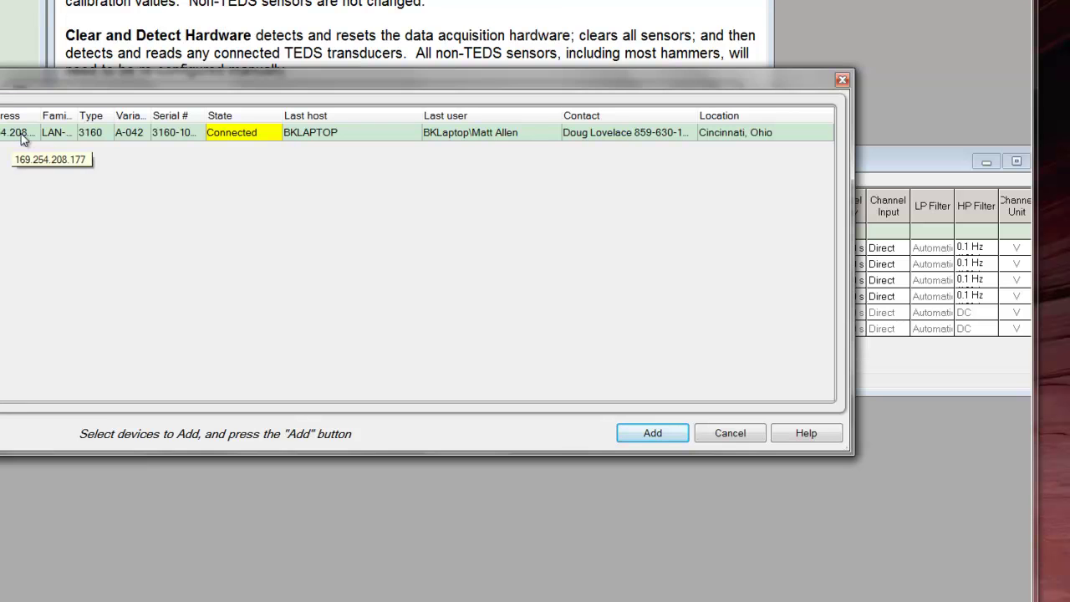
{"action": "left_click", "coordinate": [653, 435]}
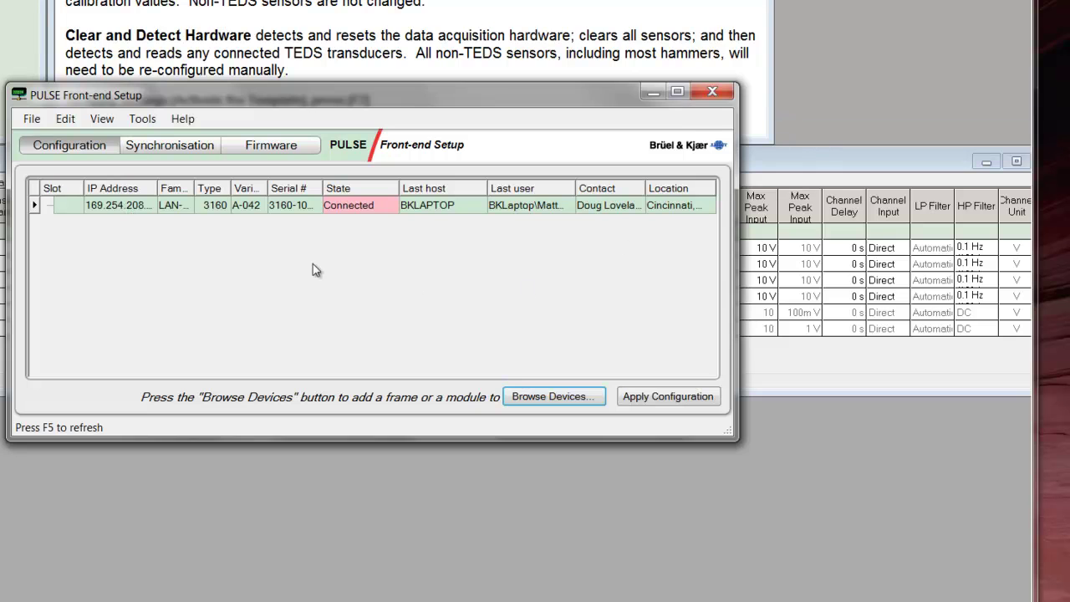
Apply the front-end configuration, close Front-end Setup, and clear and re-detect hardware in LabShop
{"action": "left_click", "coordinate": [660, 397]}
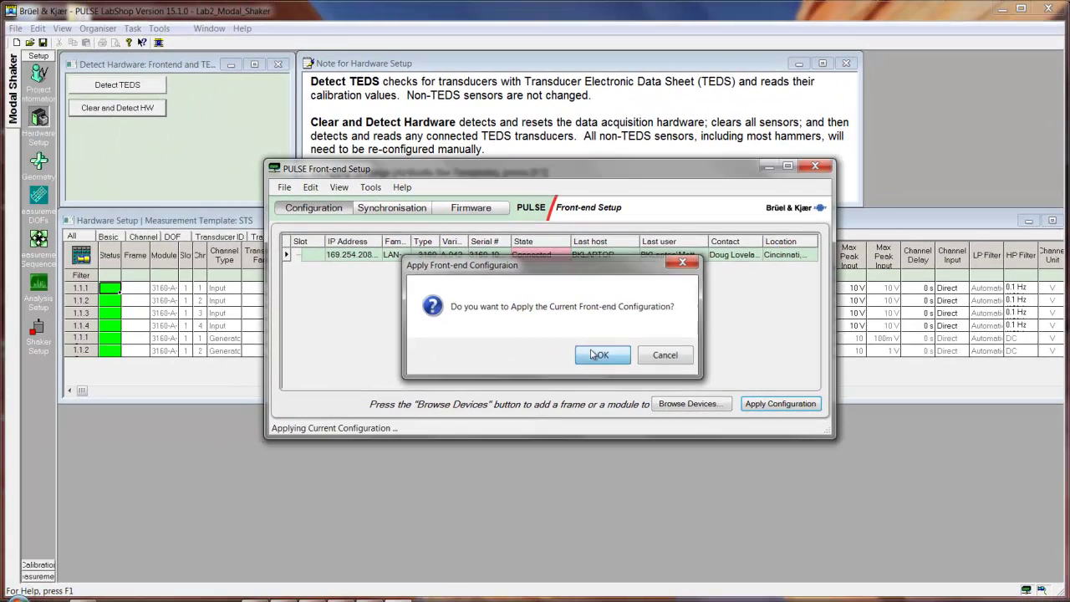
{"action": "left_click", "coordinate": [452, 335]}
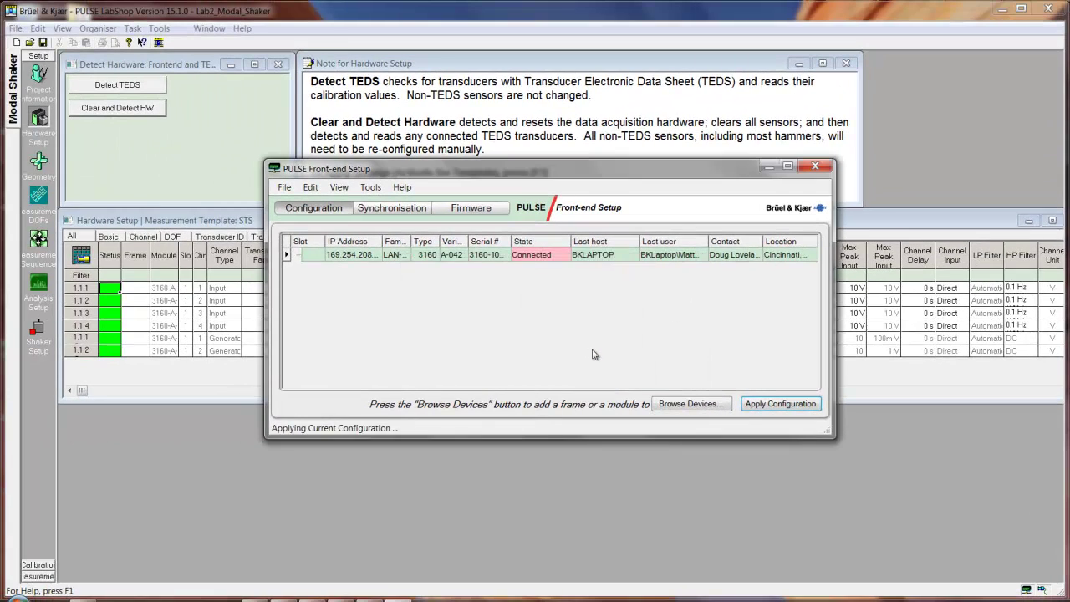
{"action": "left_click", "coordinate": [814, 168]}
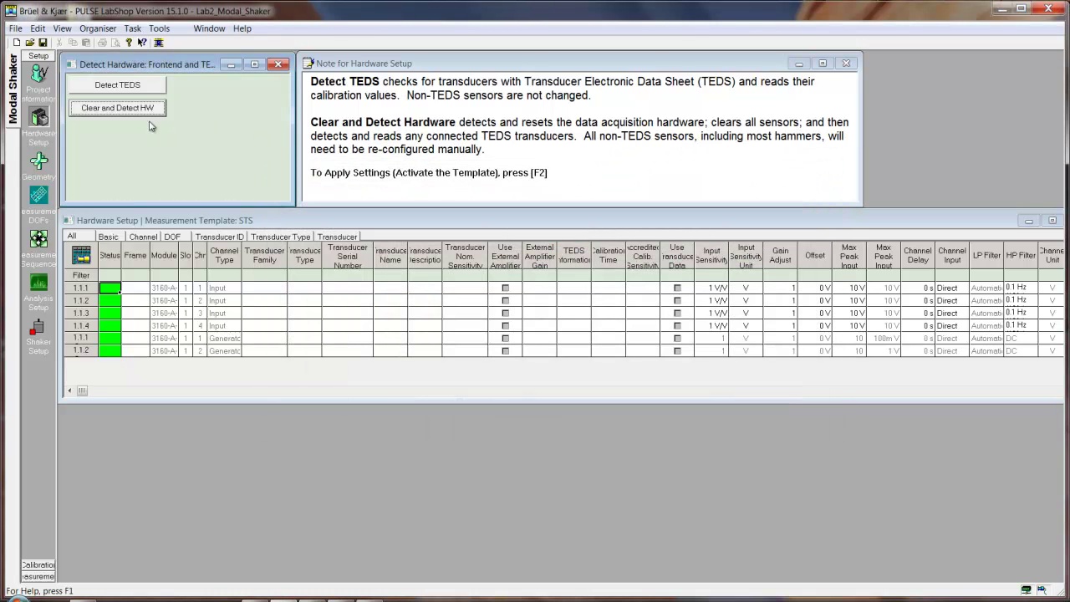
{"action": "left_click", "coordinate": [140, 114]}
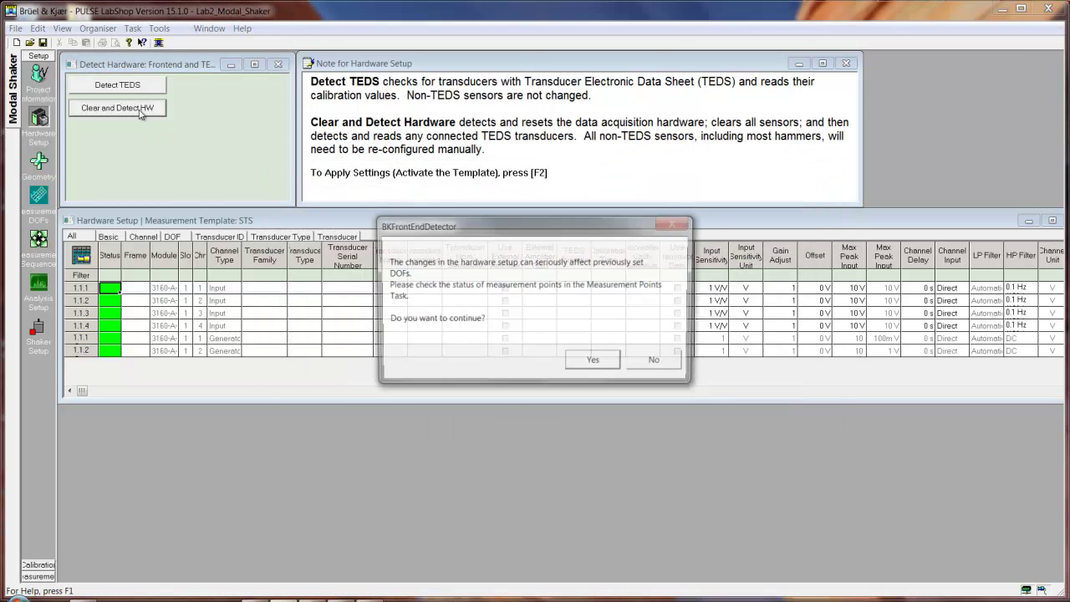
{"action": "left_click", "coordinate": [587, 362]}
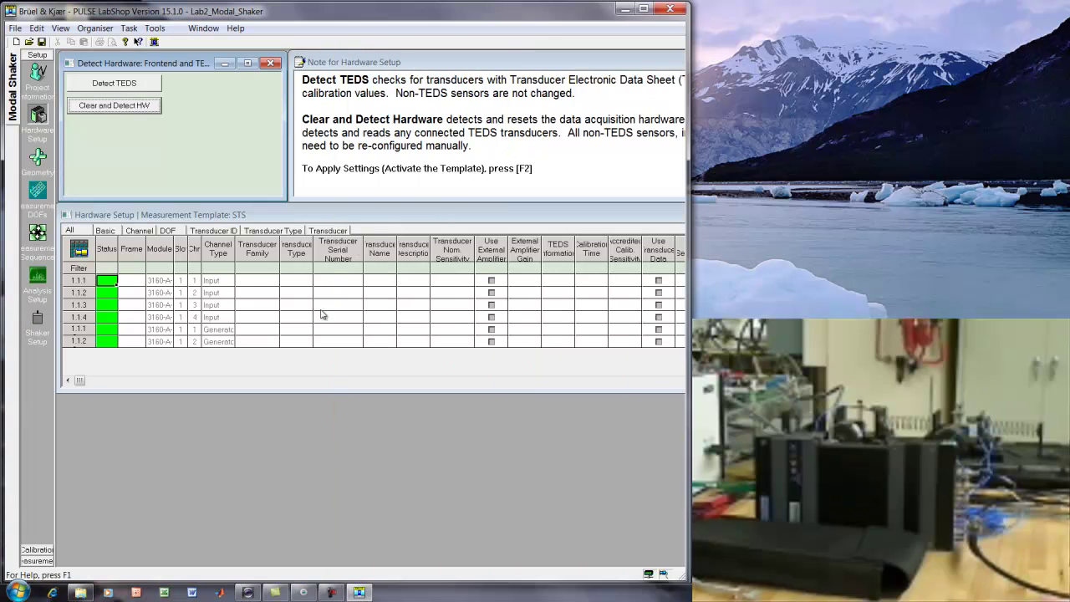
Make channel 1.1.1 a Kistler KIS8704E accelerometer with serial number C103359
{"action": "left_click", "coordinate": [256, 284]}
{"action": "left_click", "coordinate": [273, 282]}
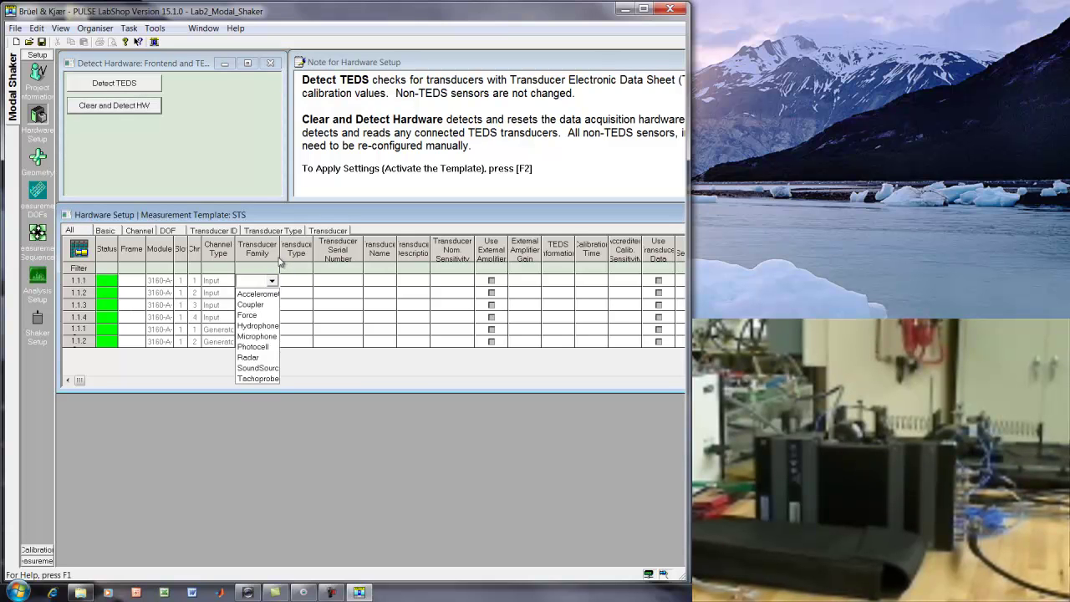
{"action": "left_click", "coordinate": [262, 295]}
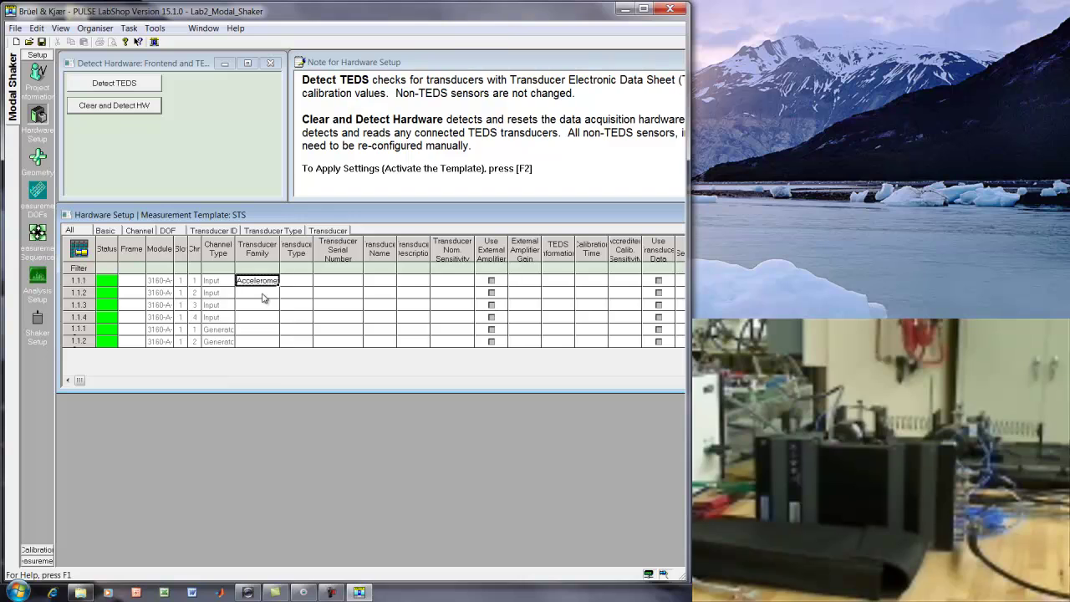
{"action": "left_click", "coordinate": [299, 282]}
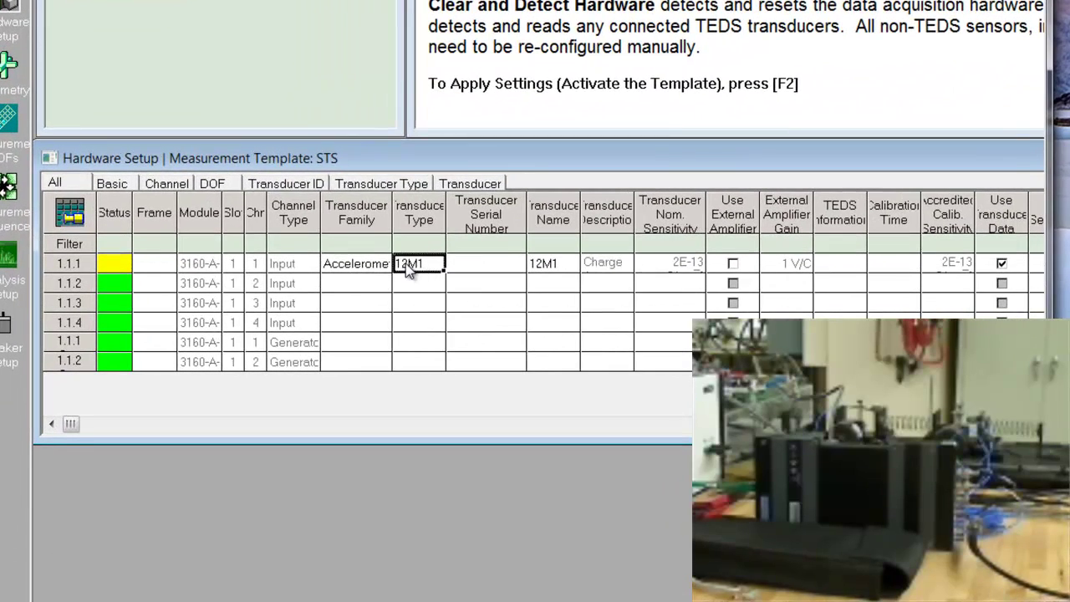
{"action": "left_click", "coordinate": [437, 265]}
{"action": "left_click", "coordinate": [437, 265]}
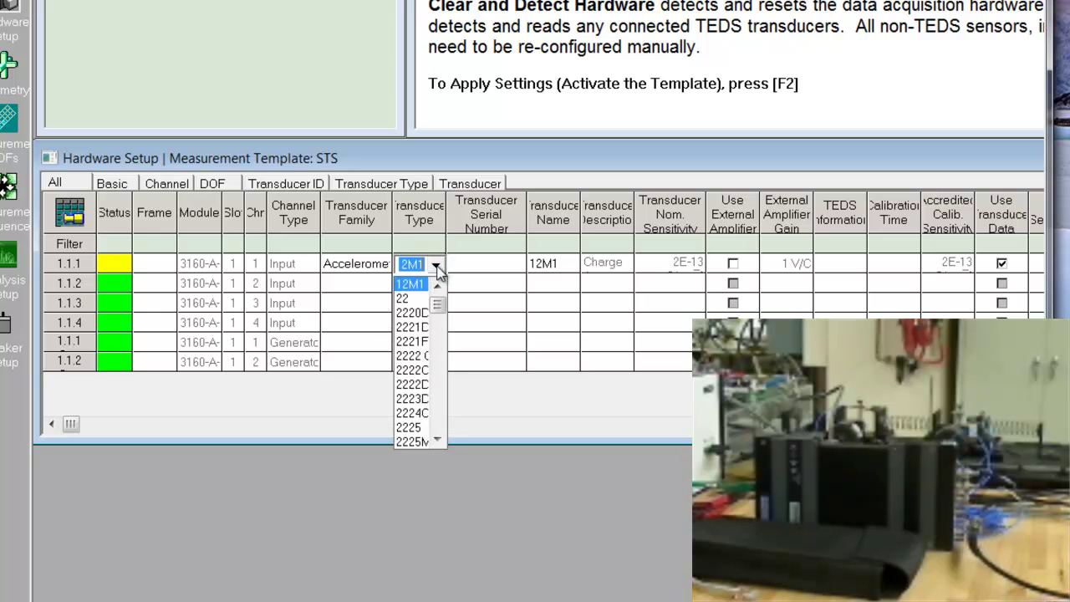
{"action": "left_click_drag", "start_coordinate": [440, 309], "coordinate": [439, 421]}
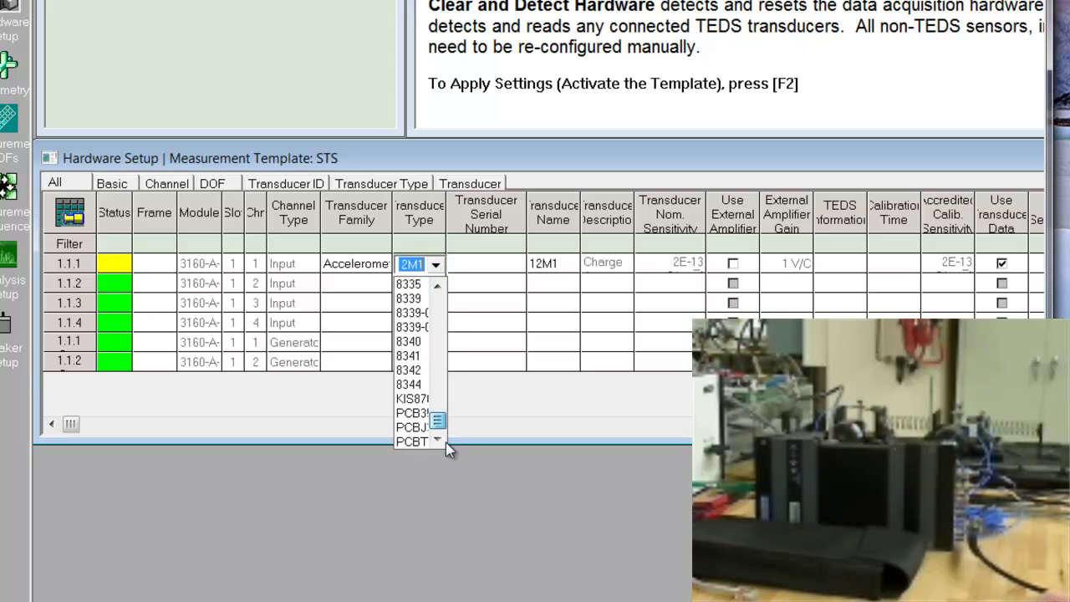
{"action": "left_click", "coordinate": [418, 399]}
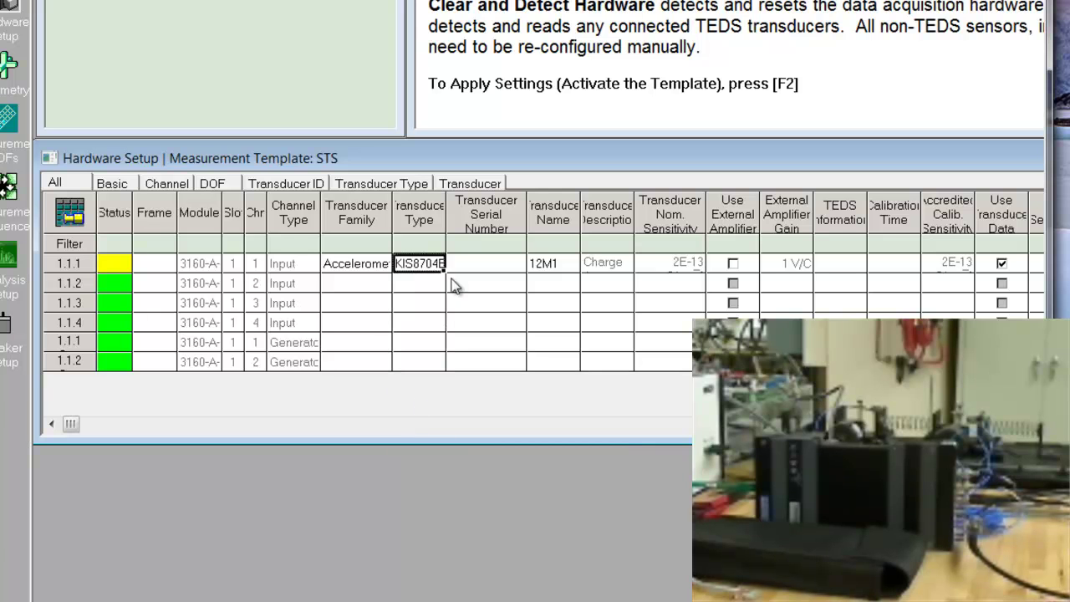
{"action": "left_click", "coordinate": [494, 270]}
{"action": "left_click", "coordinate": [517, 266]}
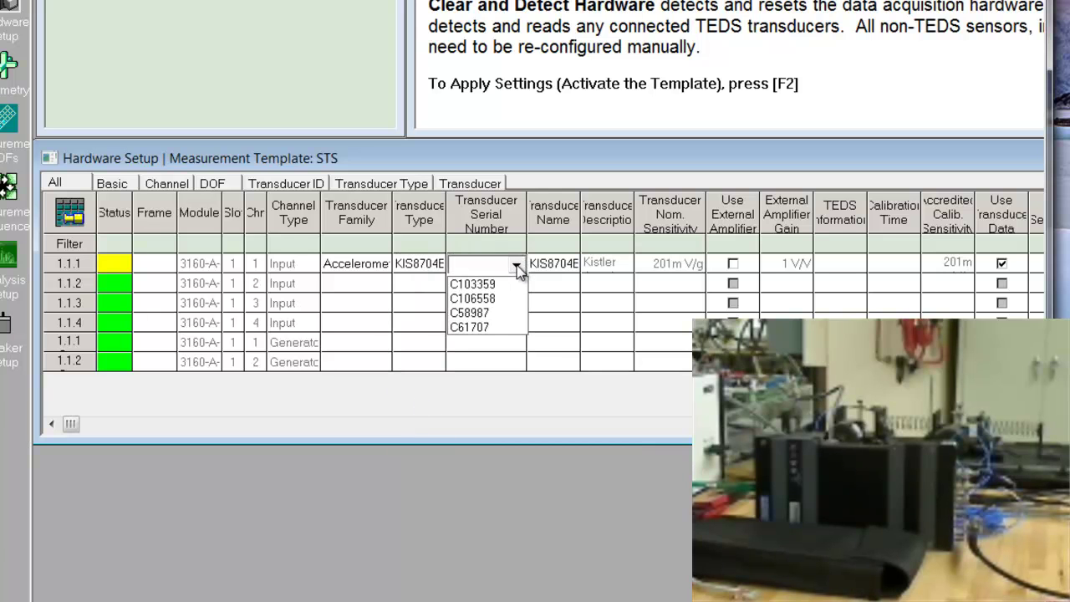
{"action": "left_click", "coordinate": [507, 283]}
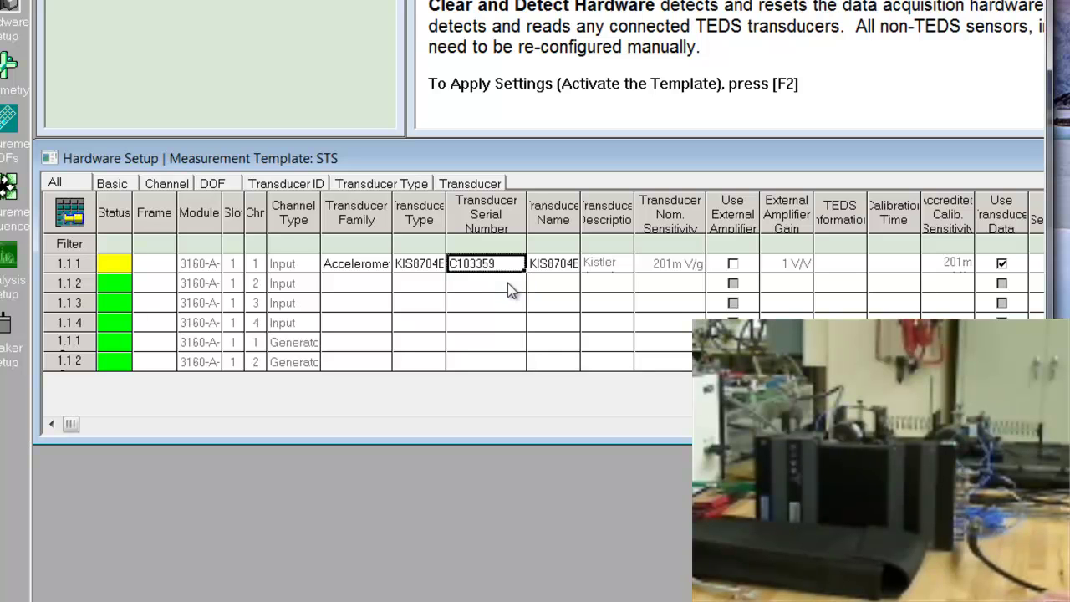
Make channel 1.1.2 a Kistler KIS8704E accelerometer with serial number C58987
{"action": "left_click", "coordinate": [371, 287]}
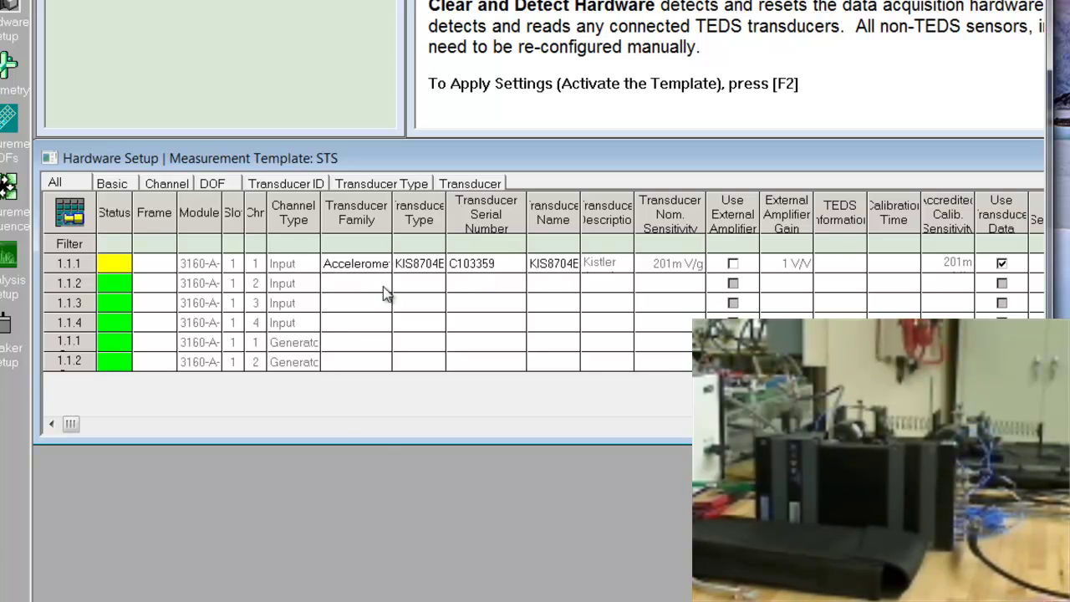
{"action": "left_click", "coordinate": [385, 286]}
{"action": "left_click", "coordinate": [382, 308]}
{"action": "left_click", "coordinate": [432, 293]}
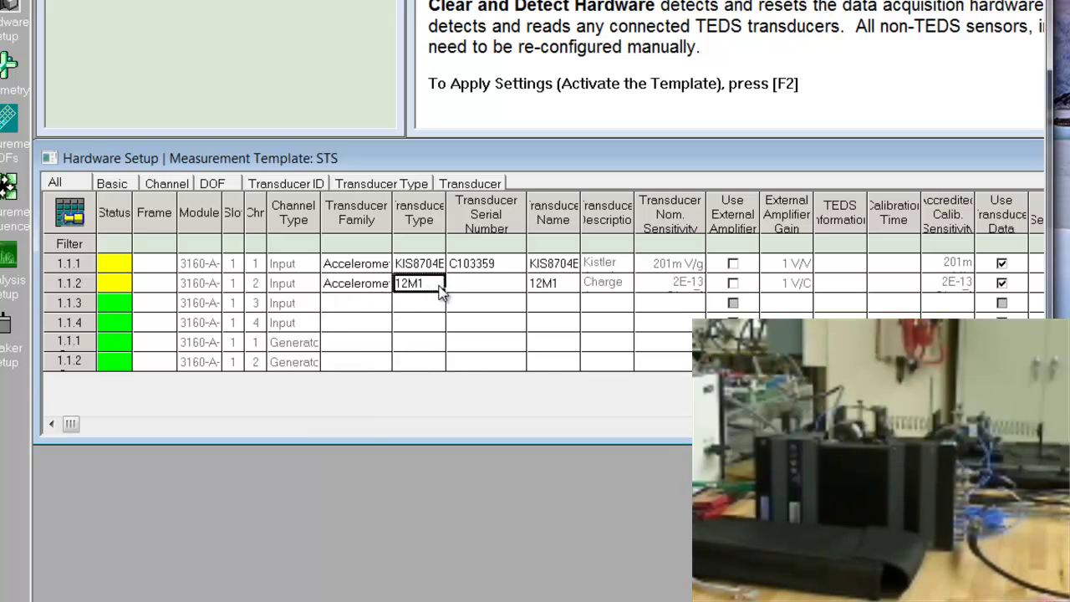
{"action": "left_click", "coordinate": [440, 284]}
{"action": "left_click", "coordinate": [436, 286]}
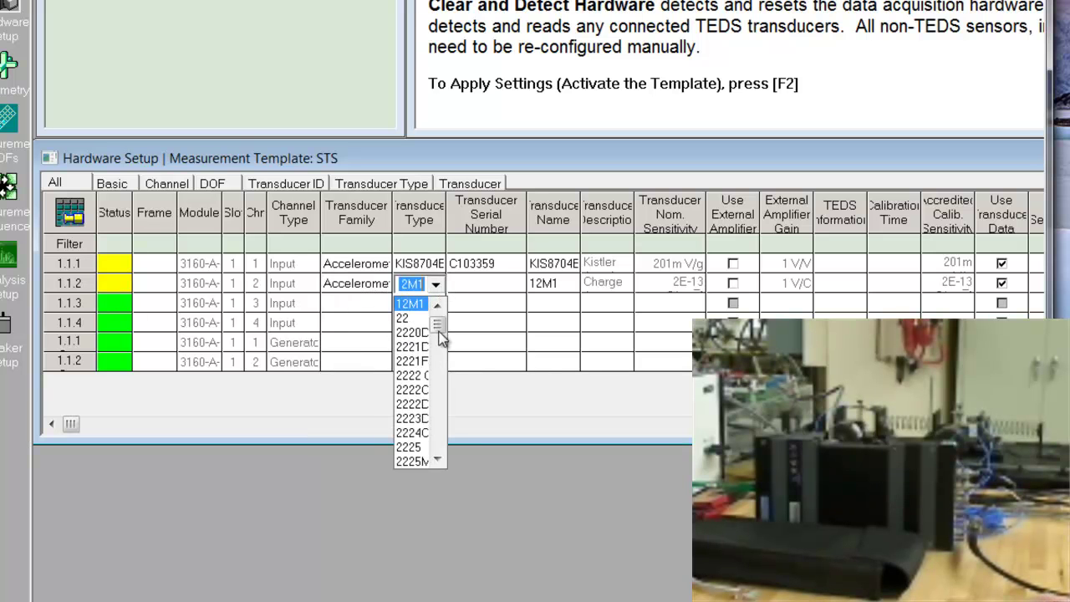
{"action": "left_click_drag", "start_coordinate": [441, 334], "coordinate": [452, 464]}
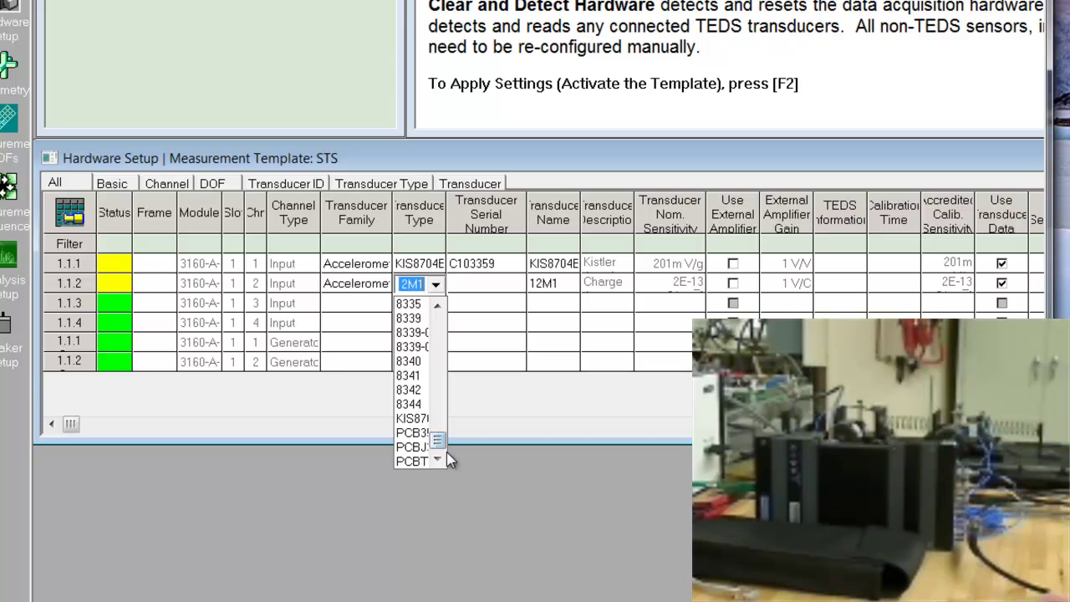
{"action": "left_click", "coordinate": [413, 425]}
{"action": "left_click", "coordinate": [491, 289]}
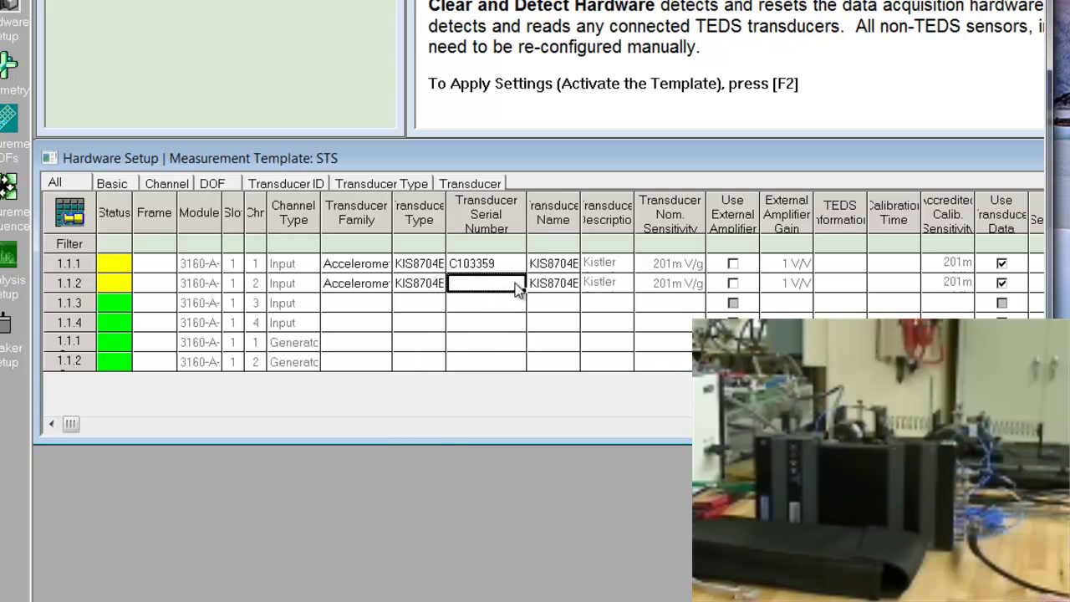
{"action": "left_click", "coordinate": [518, 286]}
{"action": "left_click", "coordinate": [516, 284]}
{"action": "left_click", "coordinate": [502, 341]}
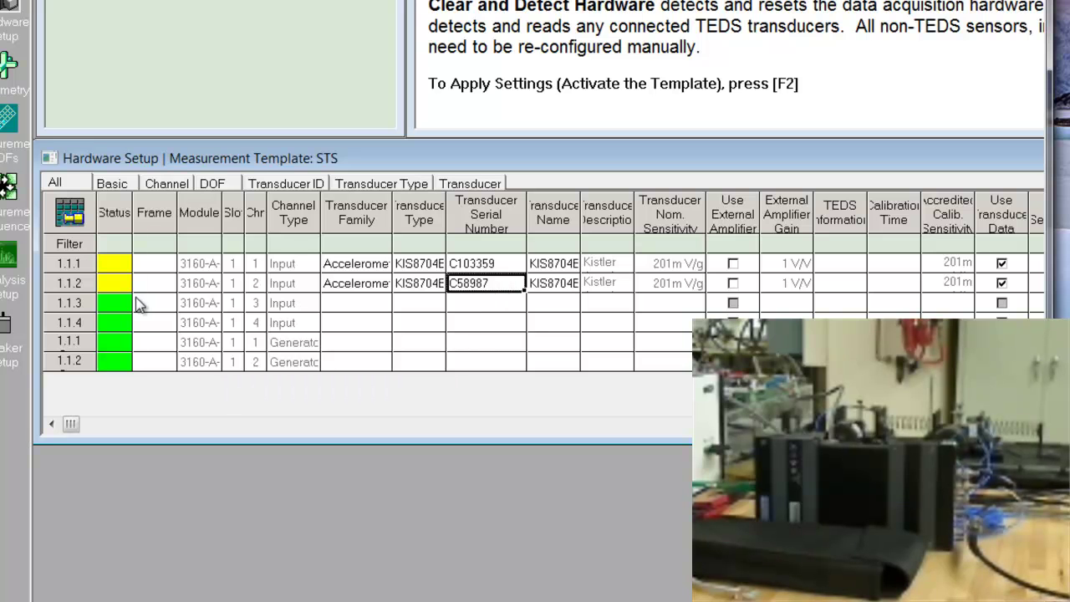
{"action": "right_click", "coordinate": [80, 287]}
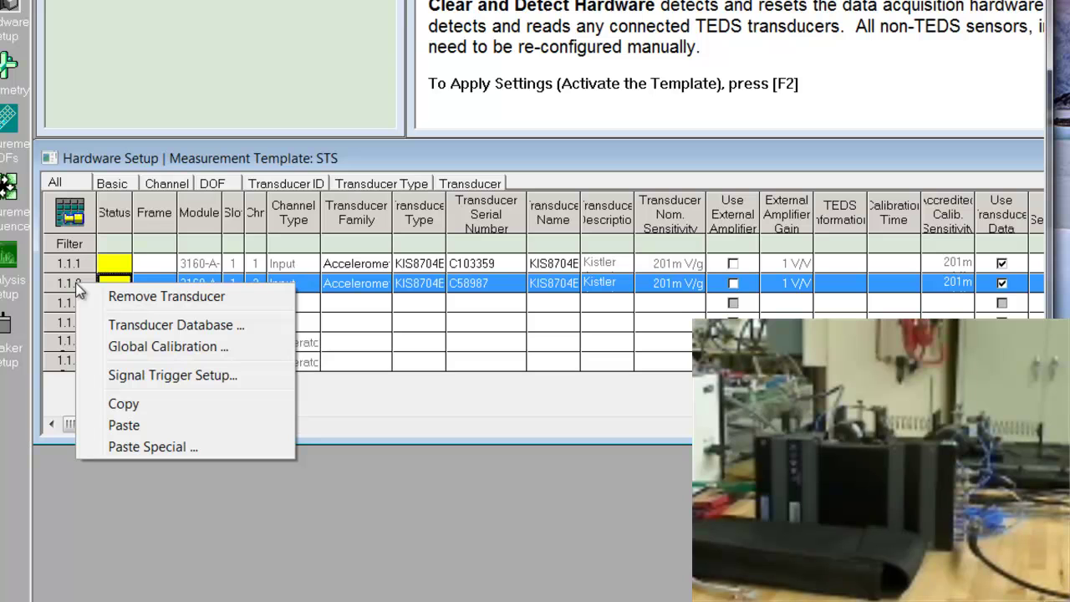
{"action": "left_click", "coordinate": [142, 330]}
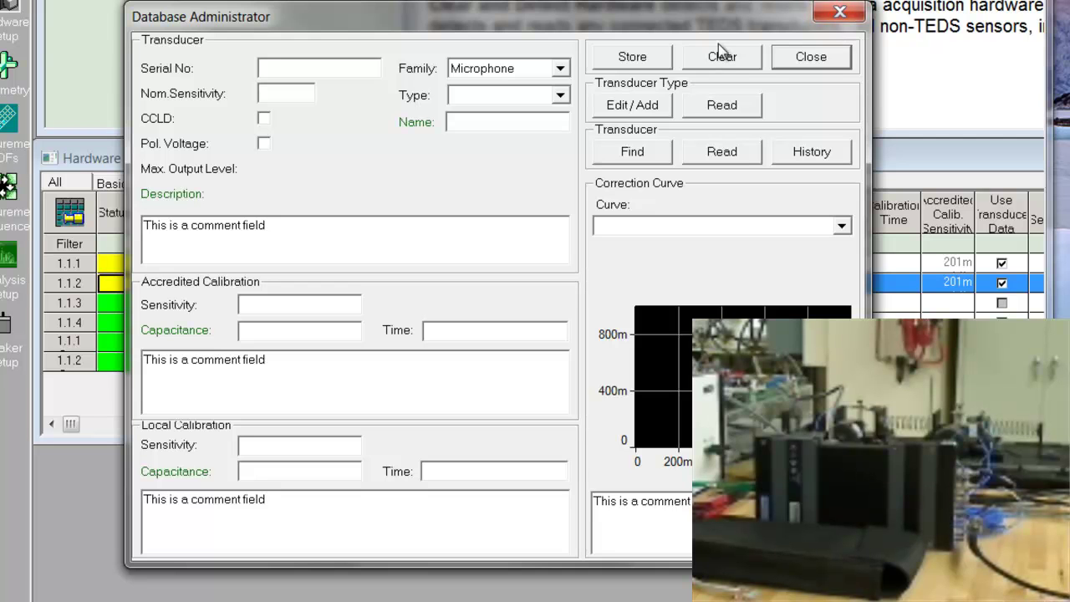
Set channel 1.1.3 to a Force voltage transducer with serial 1, then activate the template with F2
{"action": "left_click", "coordinate": [838, 17]}
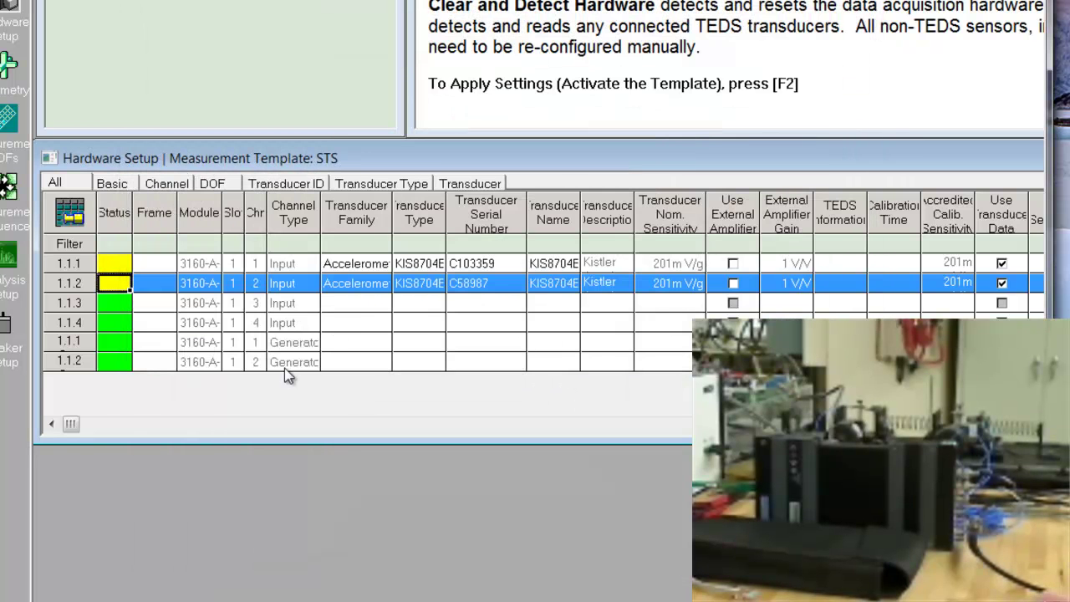
{"action": "left_click", "coordinate": [365, 304]}
{"action": "left_click", "coordinate": [385, 303]}
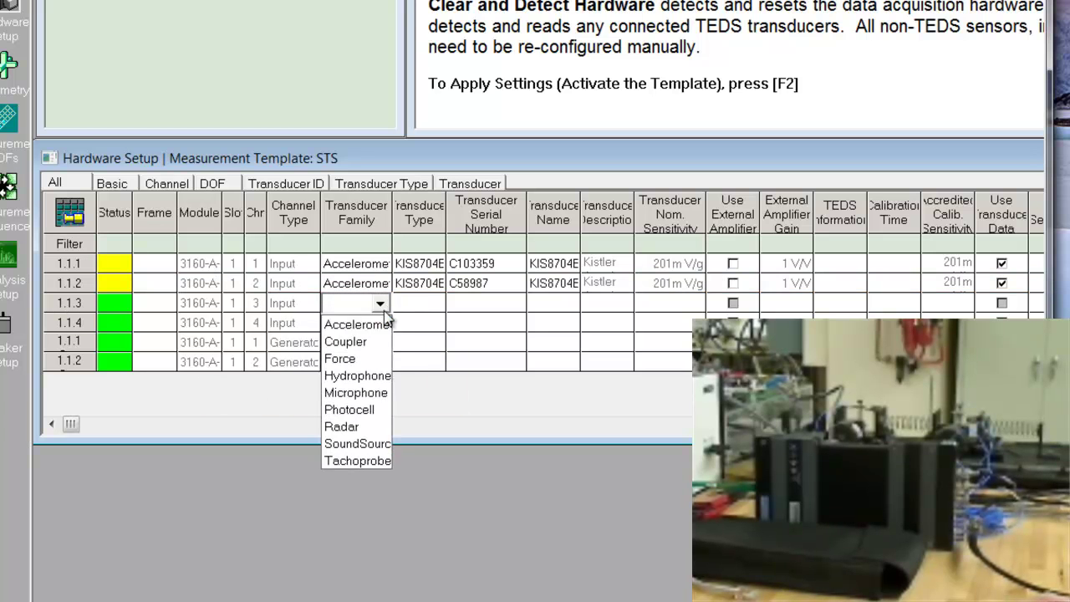
{"action": "left_click", "coordinate": [367, 360]}
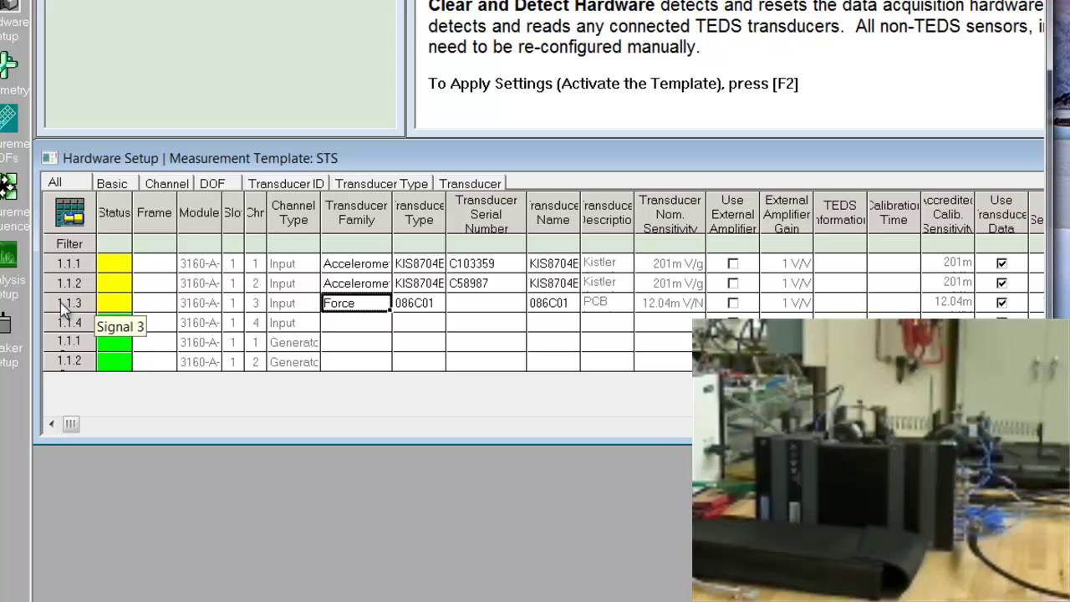
{"action": "left_click", "coordinate": [429, 306]}
{"action": "left_click", "coordinate": [433, 306]}
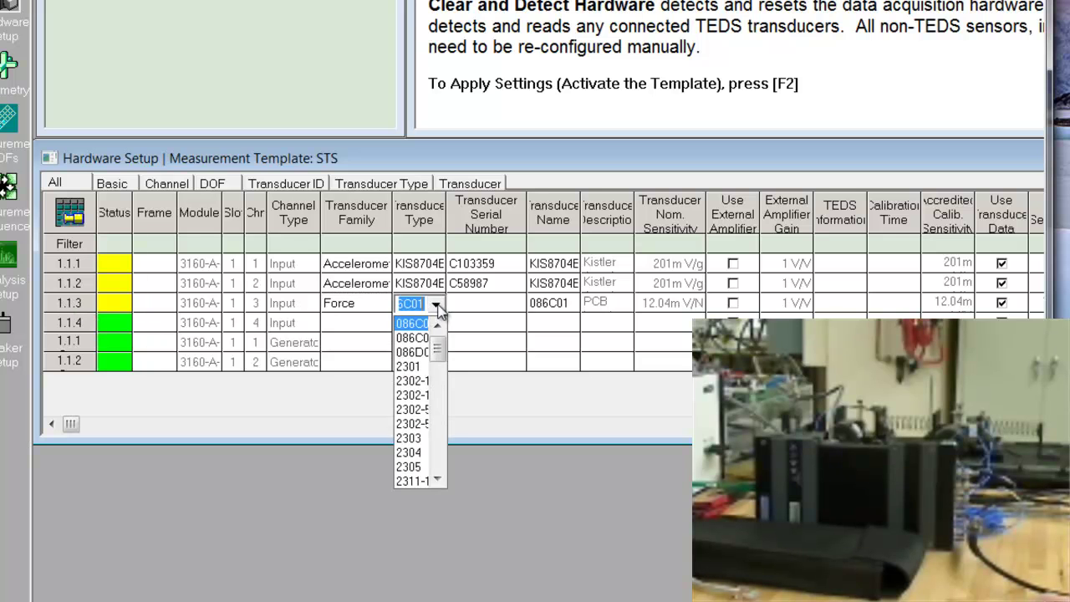
{"action": "left_click_drag", "start_coordinate": [441, 351], "coordinate": [449, 464]}
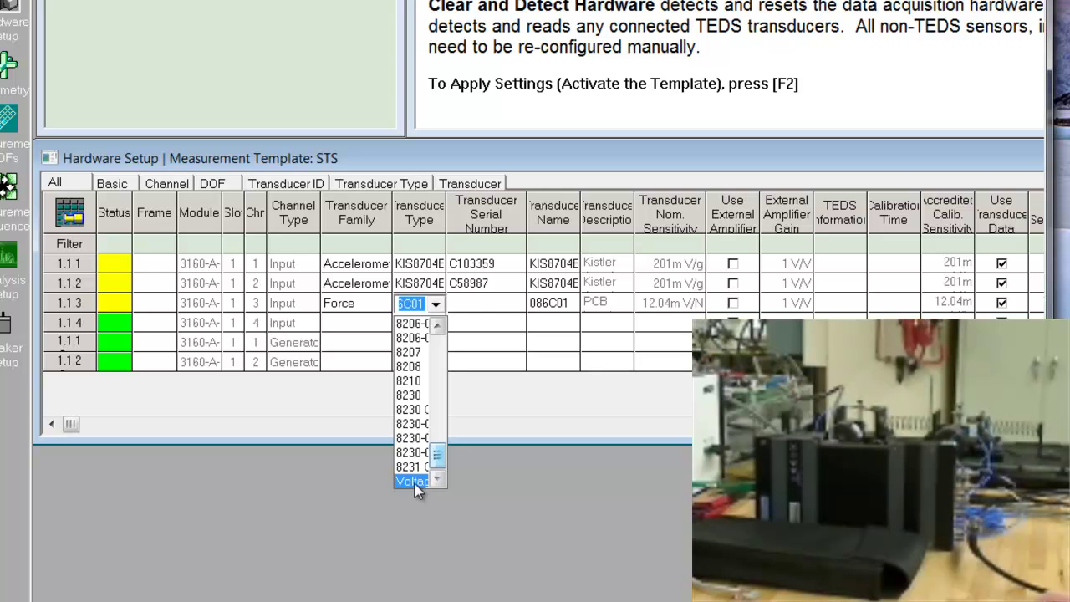
{"action": "left_click", "coordinate": [414, 481]}
{"action": "left_click", "coordinate": [487, 308]}
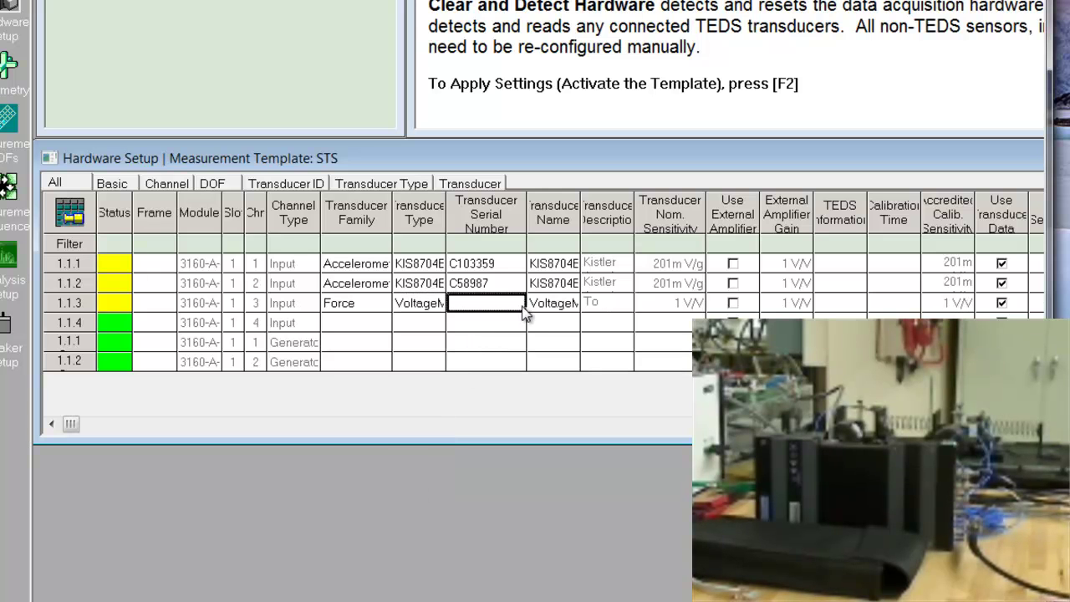
{"action": "type", "text": "1"}
{"action": "left_click_drag", "start_coordinate": [802, 83], "coordinate": [403, 83]}
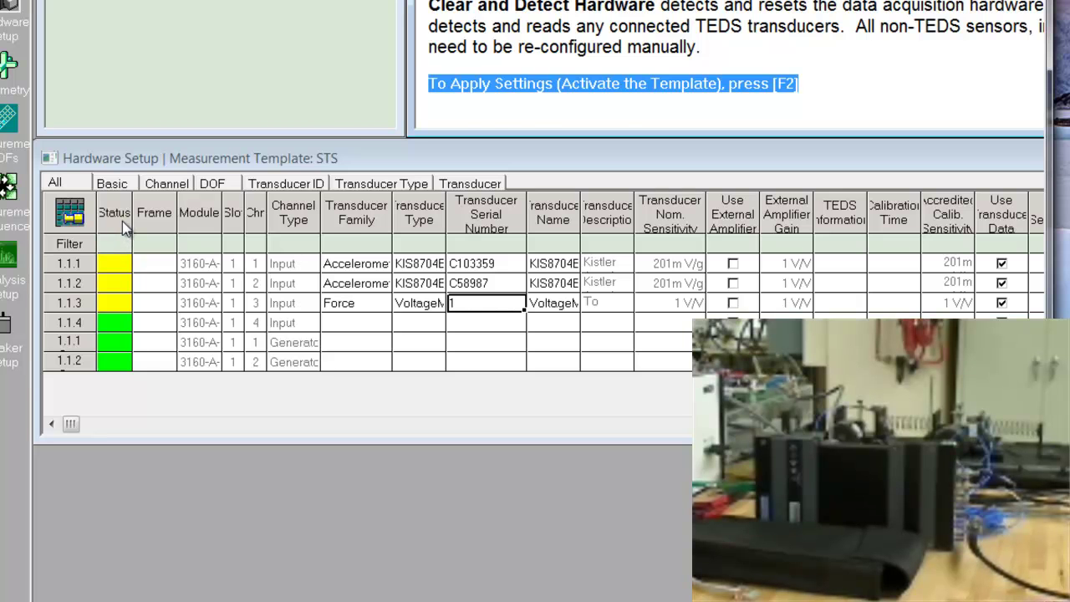
{"action": "key", "text": "F2"}
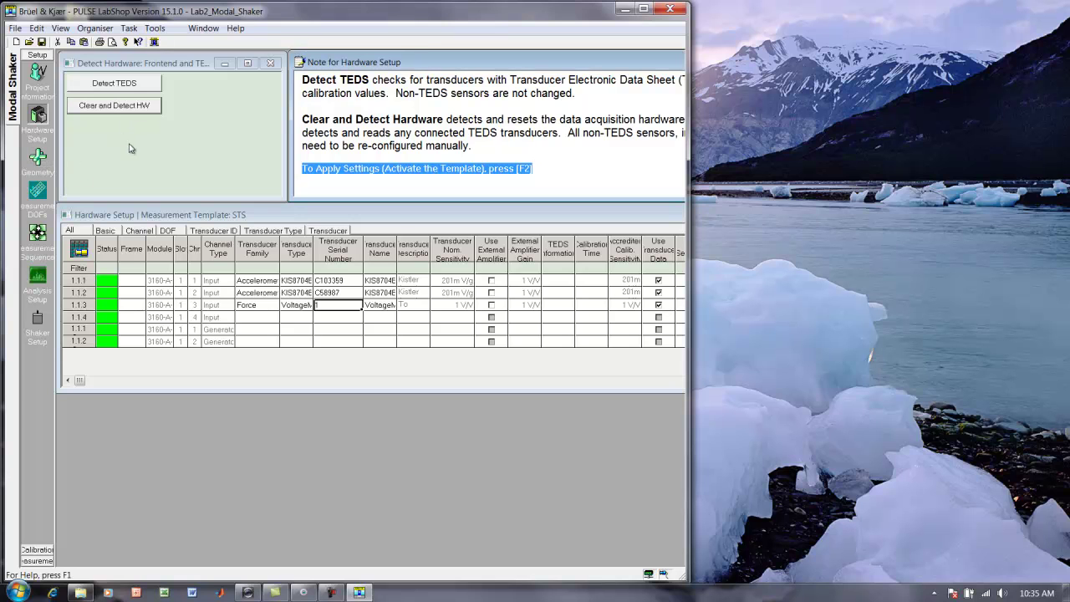
Open the geometry, maximize LabShop, and add point Pt4 off the plate's upper-left edge
{"action": "left_click", "coordinate": [37, 159]}
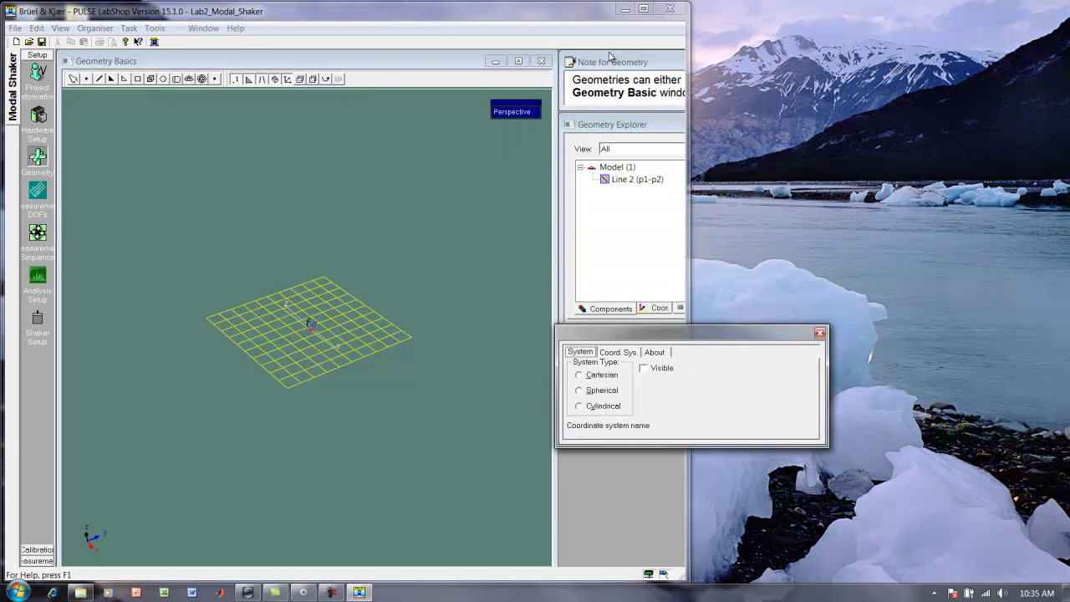
{"action": "left_click", "coordinate": [642, 8]}
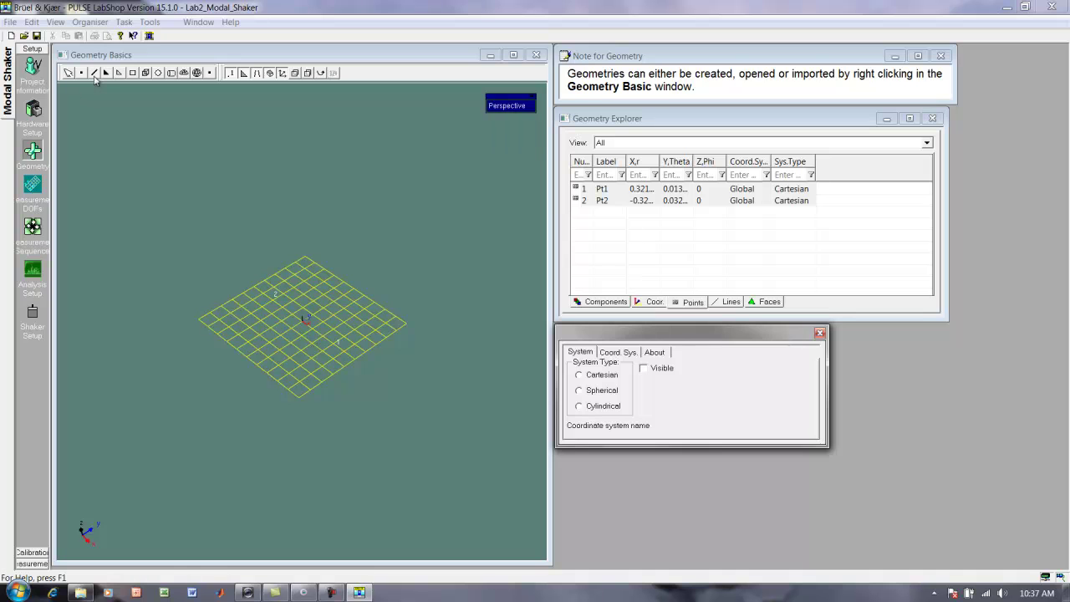
{"action": "left_click", "coordinate": [82, 74]}
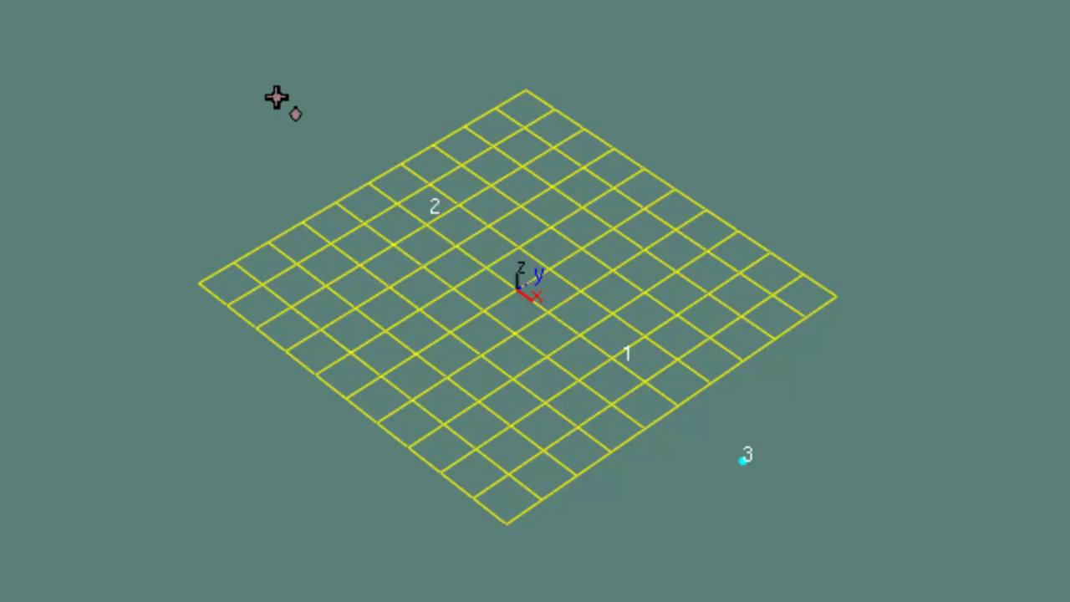
{"action": "left_click", "coordinate": [272, 94]}
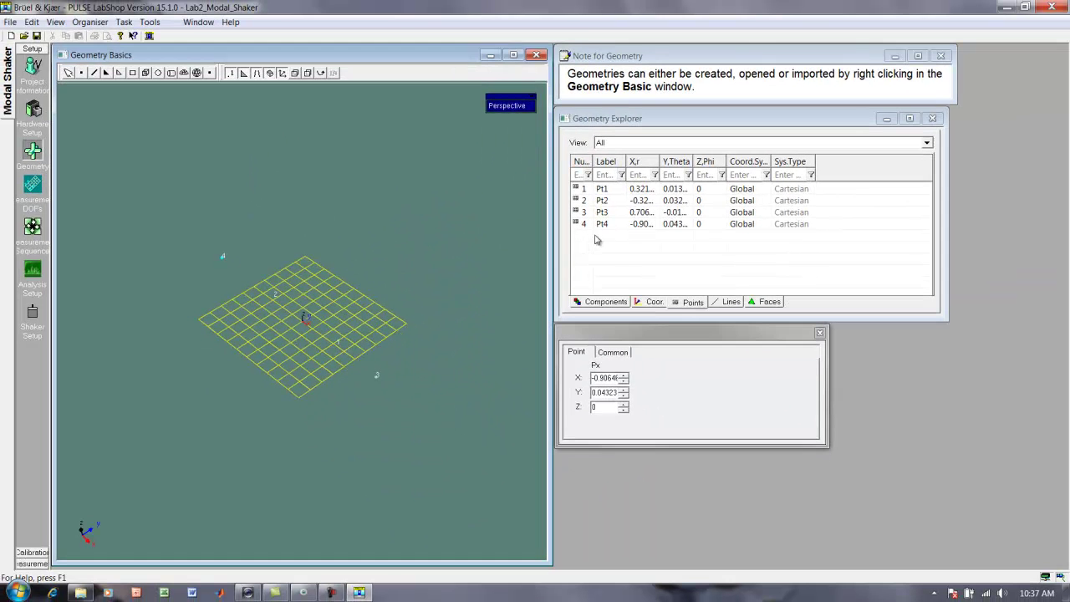
Attempt to delete Pt1 and Pt2 but cancel, keeping all points, and go to Measurement DOFs
{"action": "left_click", "coordinate": [610, 189]}
{"action": "left_click", "coordinate": [611, 201], "text": "shift"}
{"action": "right_click", "coordinate": [611, 200]}
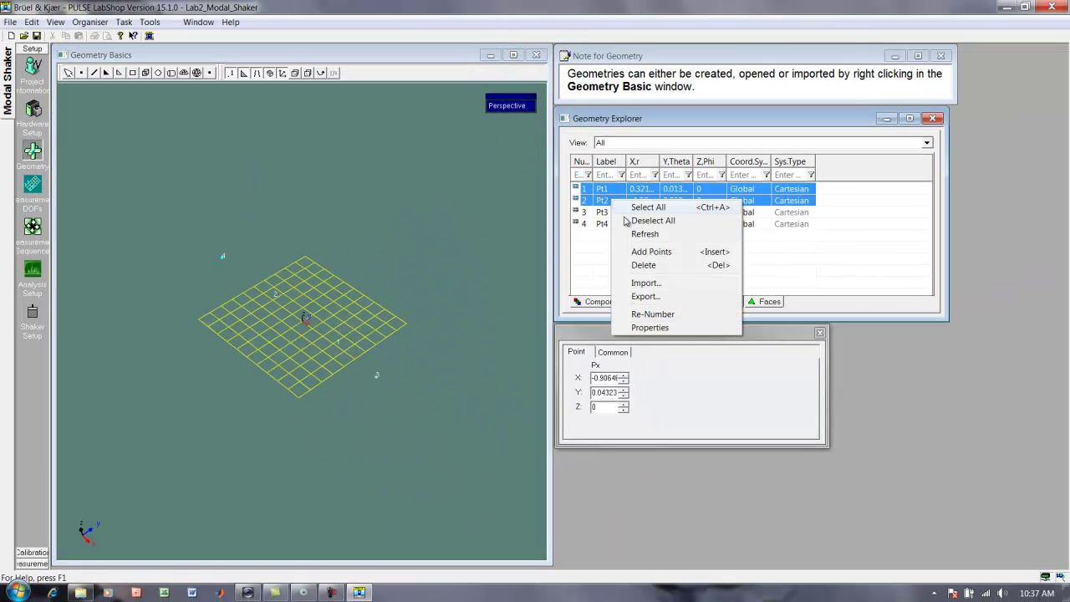
{"action": "left_click", "coordinate": [642, 266]}
{"action": "left_click", "coordinate": [606, 327]}
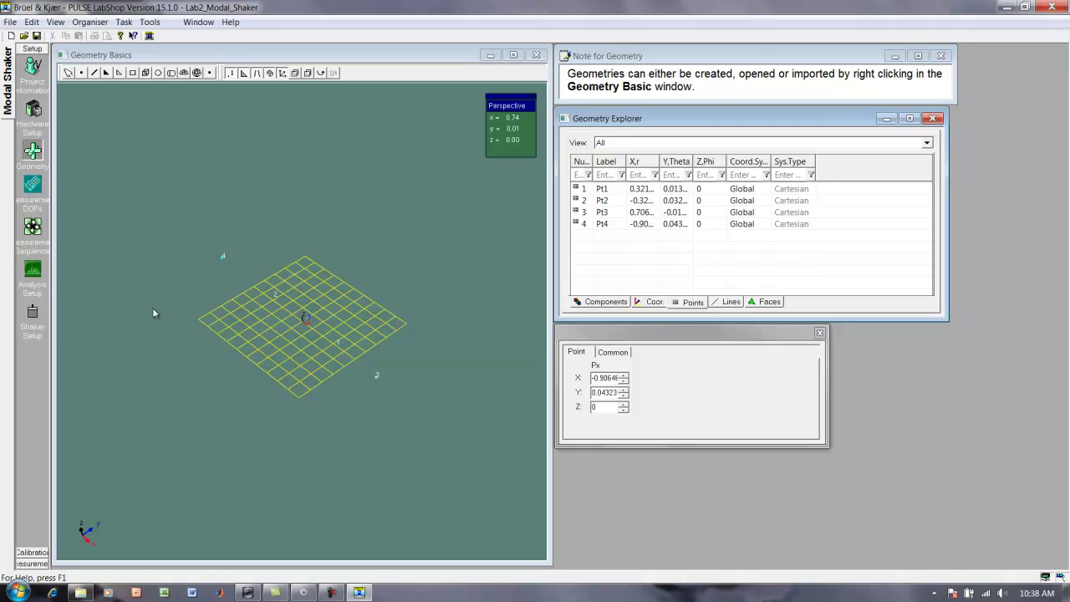
{"action": "left_click", "coordinate": [32, 184]}
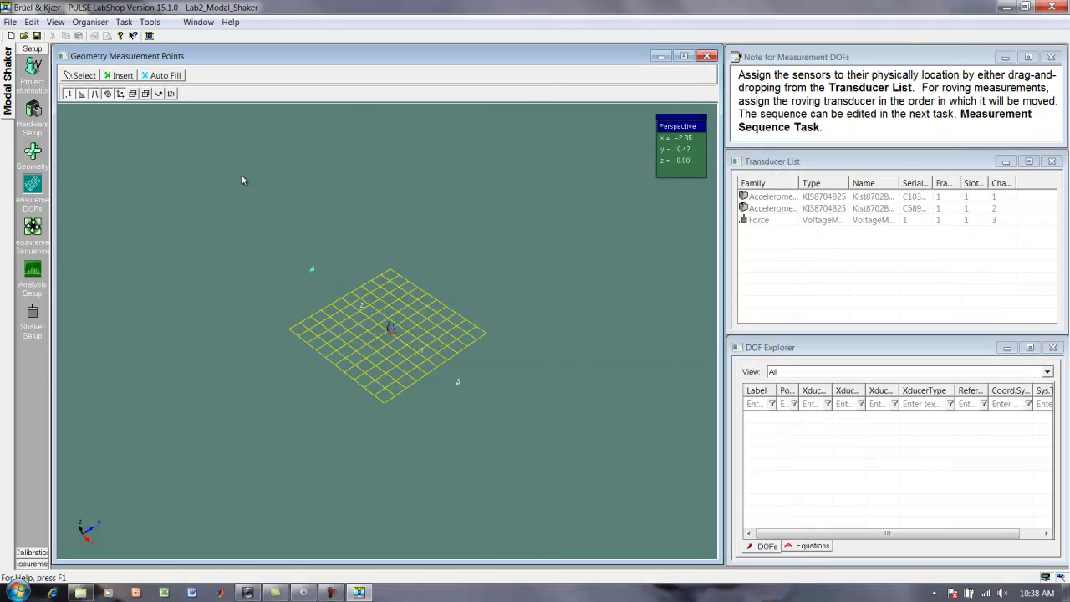
Place the first accelerometer at point 3 in X+ and the second at point 4
{"action": "left_click", "coordinate": [761, 196]}
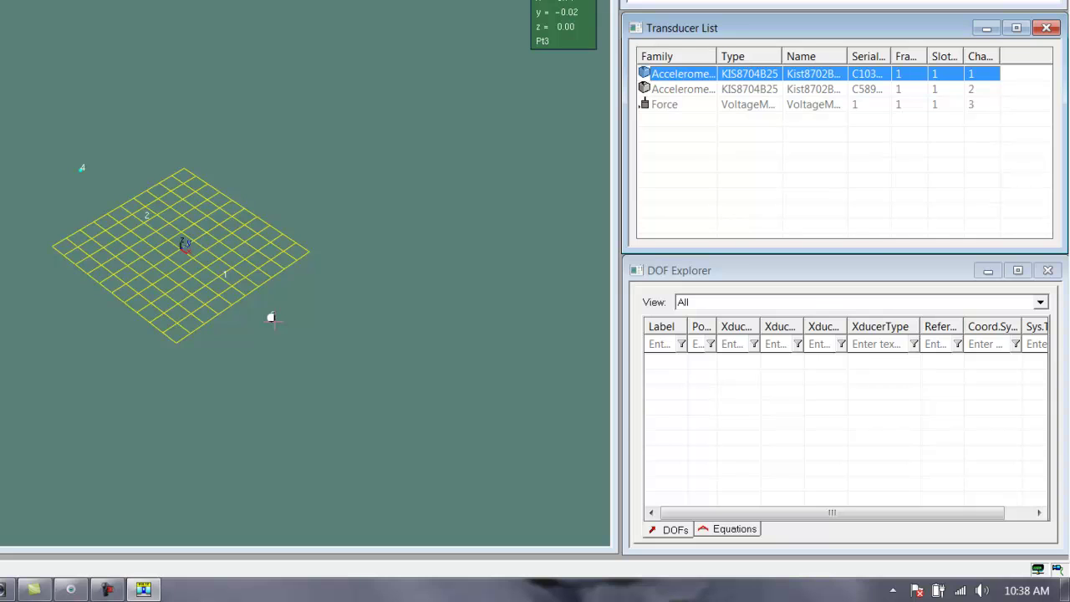
{"action": "left_click", "coordinate": [270, 317]}
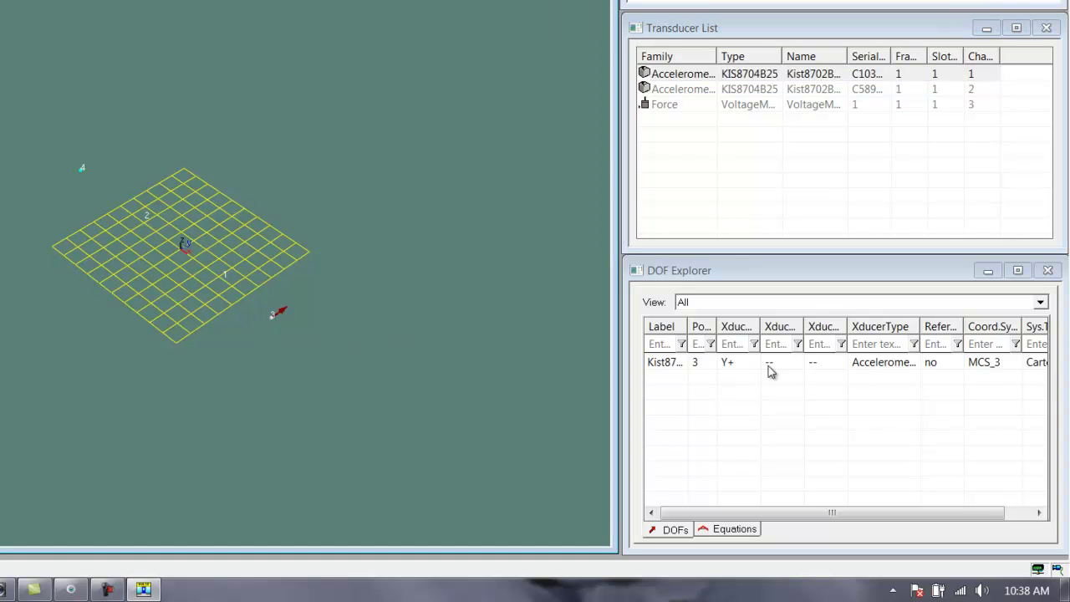
{"action": "left_click", "coordinate": [735, 366]}
{"action": "left_click", "coordinate": [743, 366]}
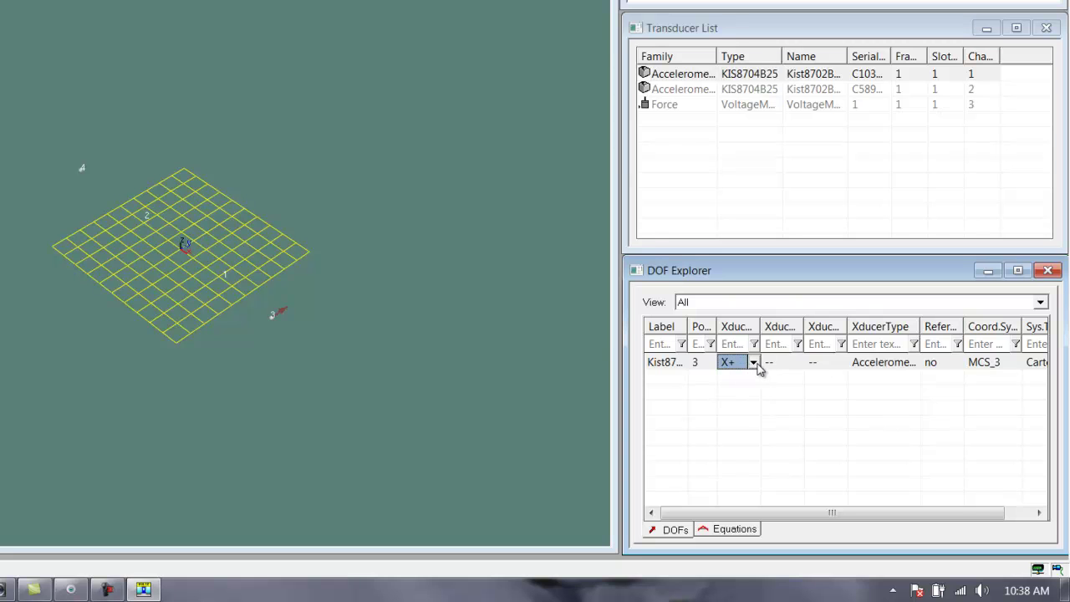
{"action": "left_click", "coordinate": [753, 364]}
{"action": "left_click", "coordinate": [733, 384]}
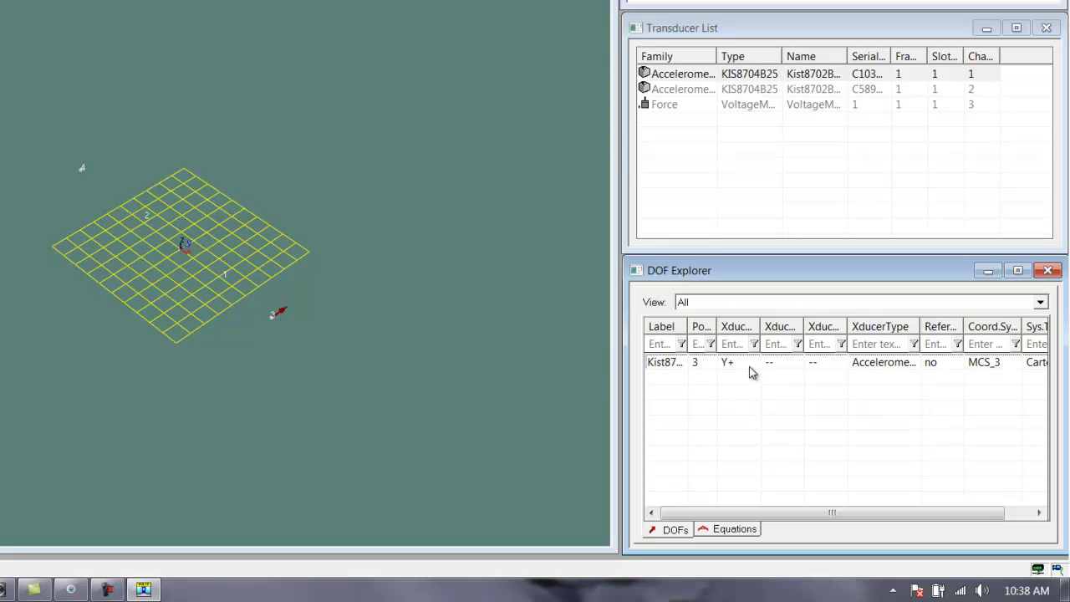
{"action": "left_click", "coordinate": [756, 369]}
{"action": "left_click", "coordinate": [756, 370]}
{"action": "left_click", "coordinate": [740, 380]}
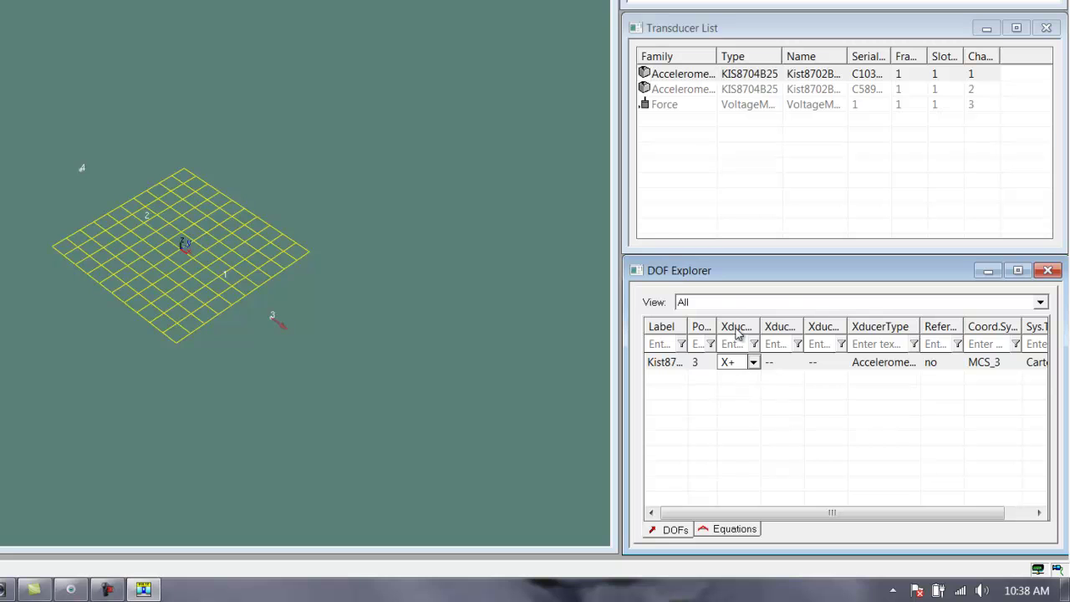
{"action": "left_click", "coordinate": [680, 91]}
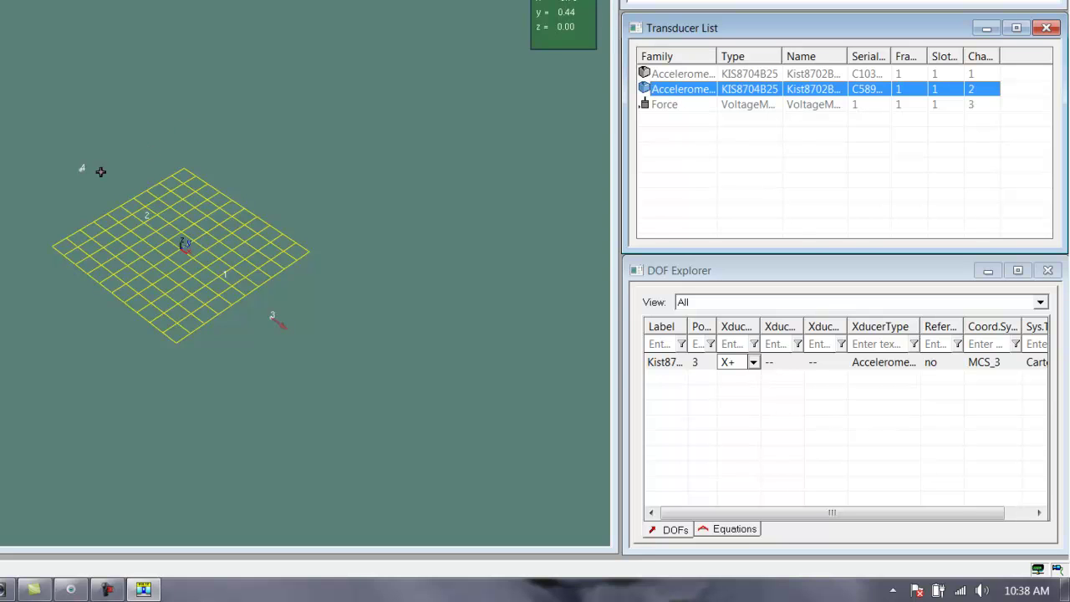
{"action": "left_click", "coordinate": [80, 170]}
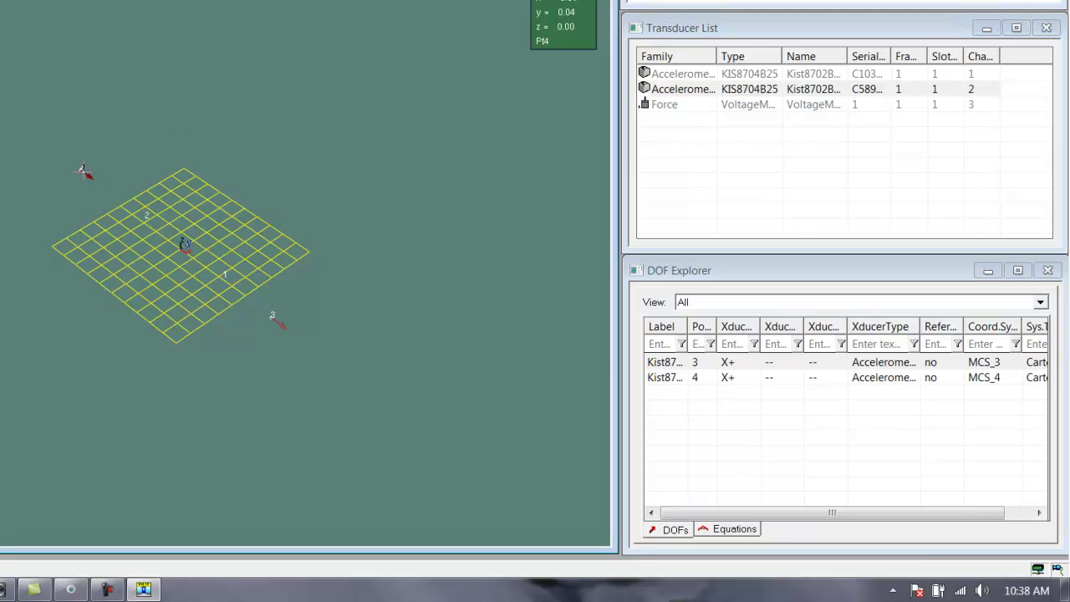
Add the force transducer at point 3 as a second sensor, directed X+
{"action": "left_click", "coordinate": [654, 109]}
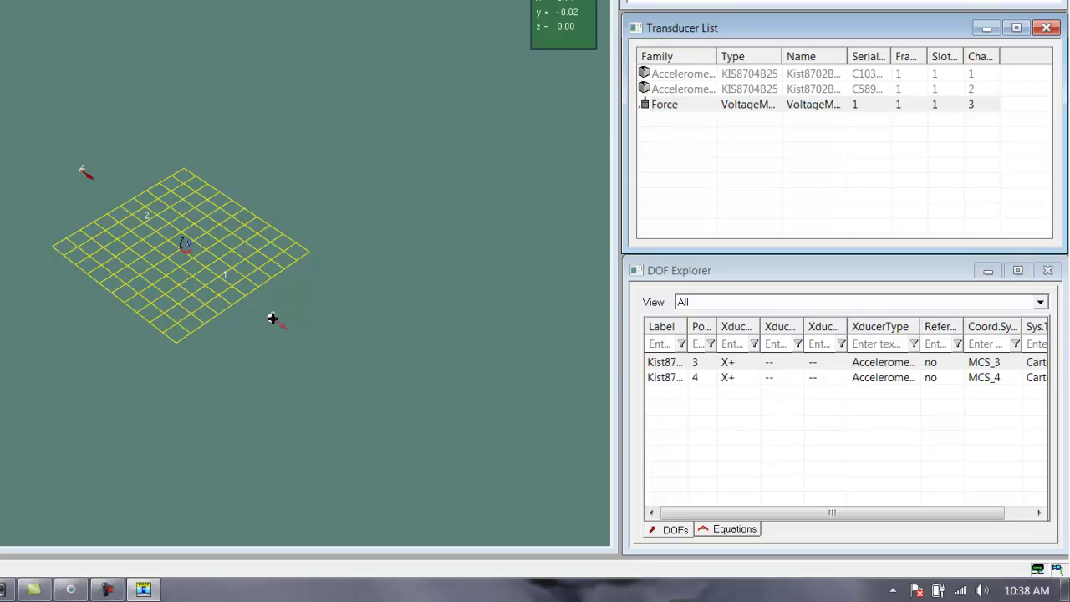
{"action": "left_click", "coordinate": [270, 317]}
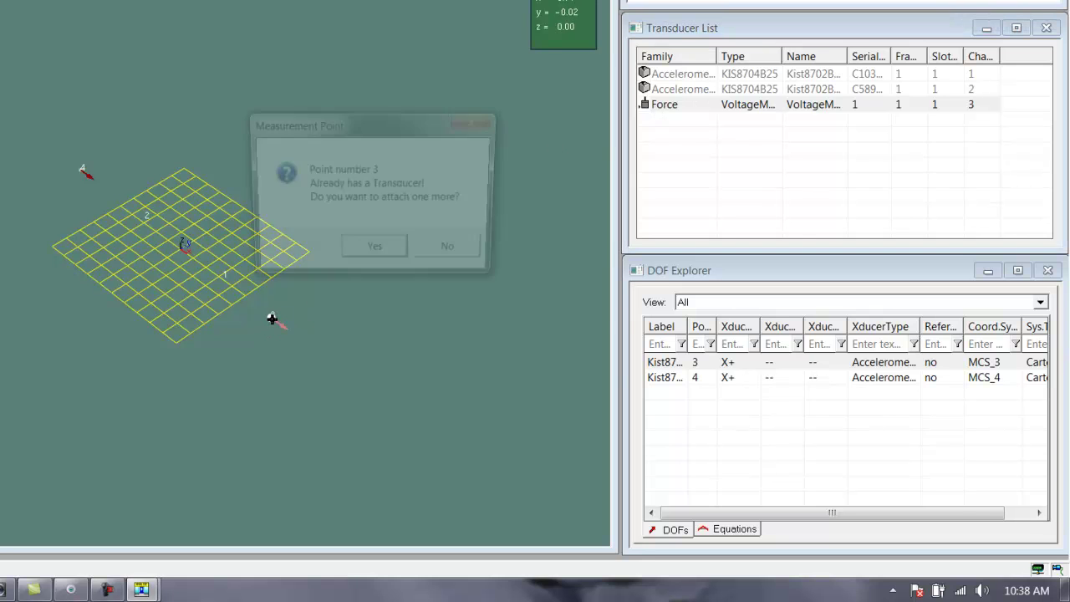
{"action": "left_click", "coordinate": [374, 252]}
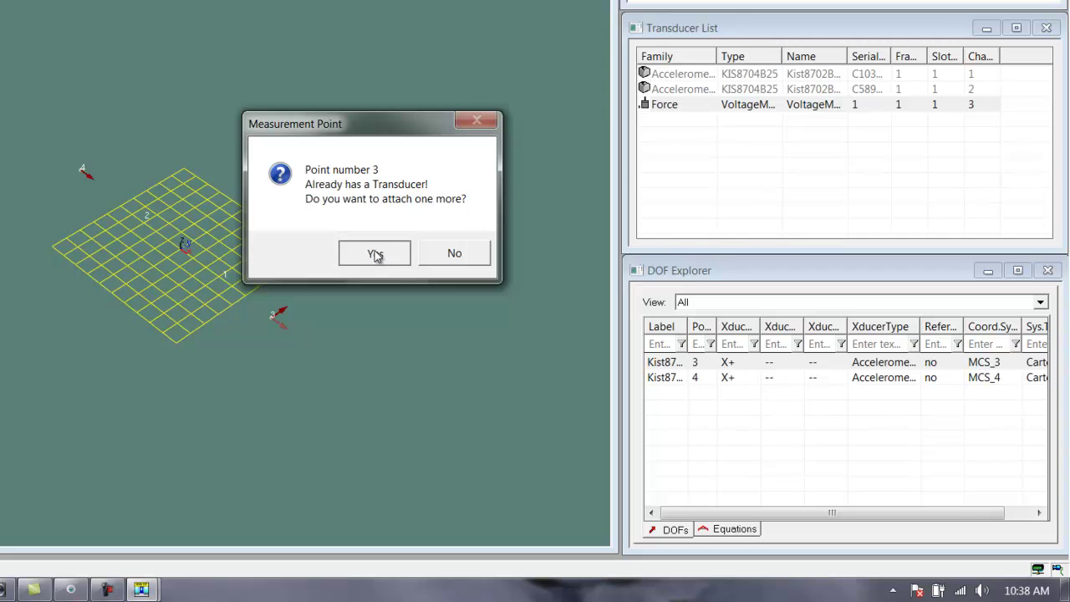
{"action": "left_click", "coordinate": [741, 394]}
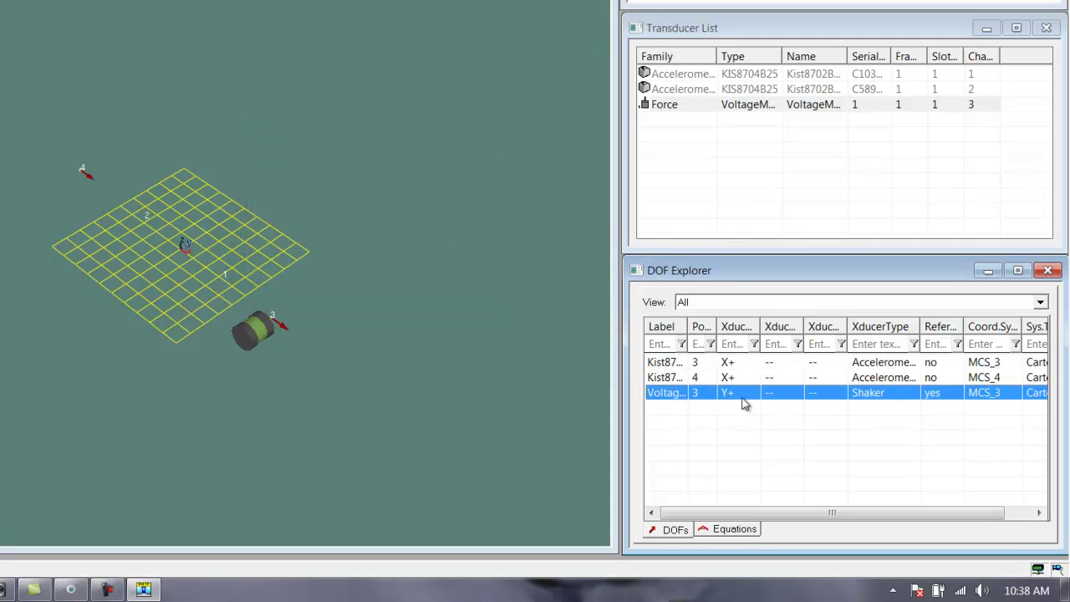
{"action": "left_click", "coordinate": [747, 392]}
{"action": "left_click", "coordinate": [753, 393]}
{"action": "left_click", "coordinate": [743, 410]}
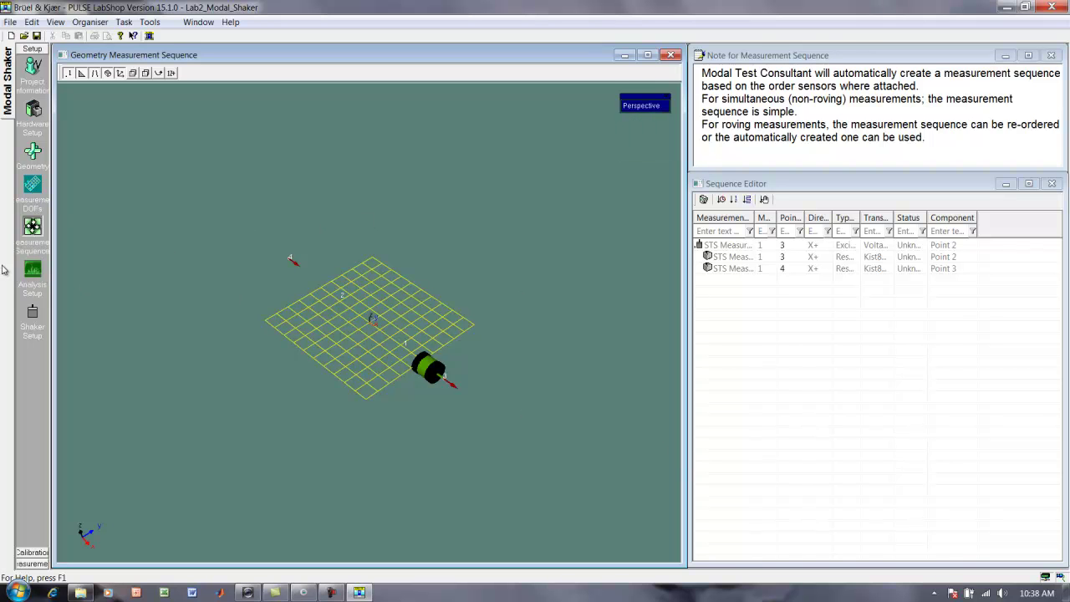
In Analysis Setup, keep the FFT span at 50 Hz with 1600 lines
{"action": "left_click", "coordinate": [32, 271]}
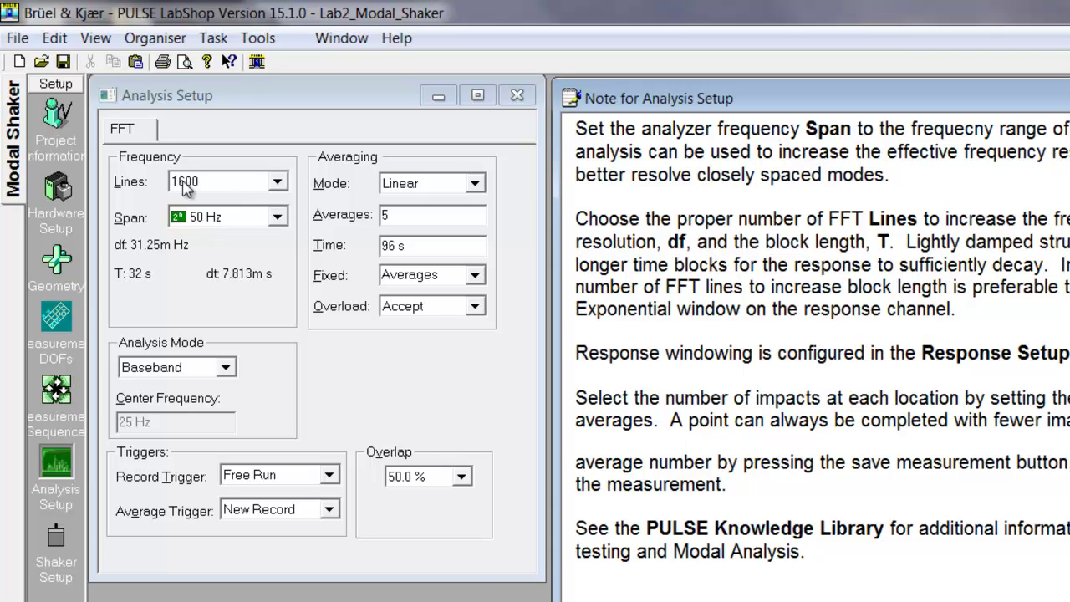
{"action": "left_click", "coordinate": [277, 218]}
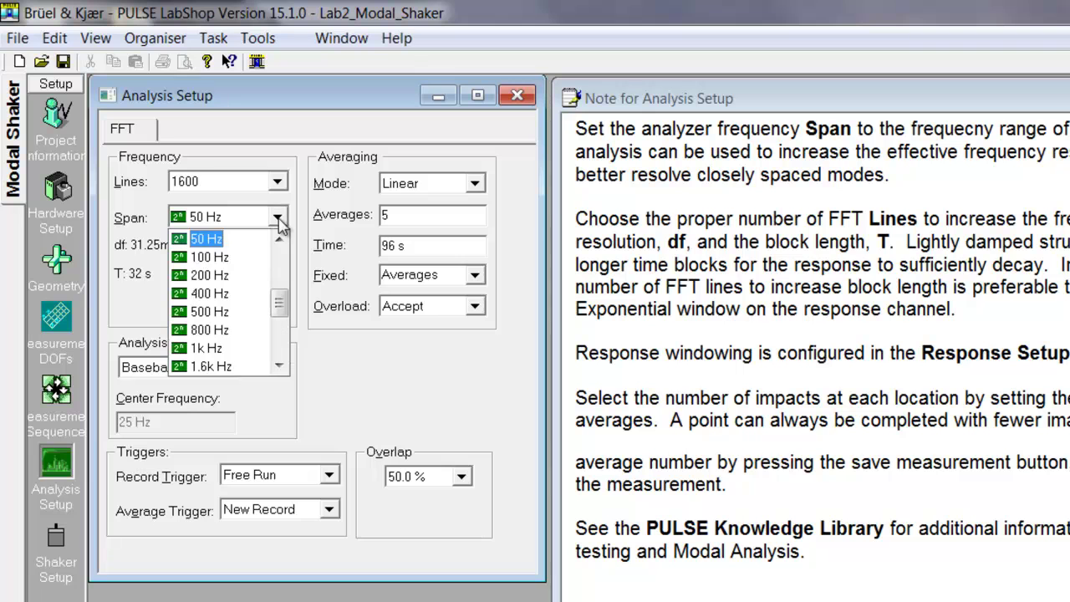
{"action": "left_click", "coordinate": [279, 241]}
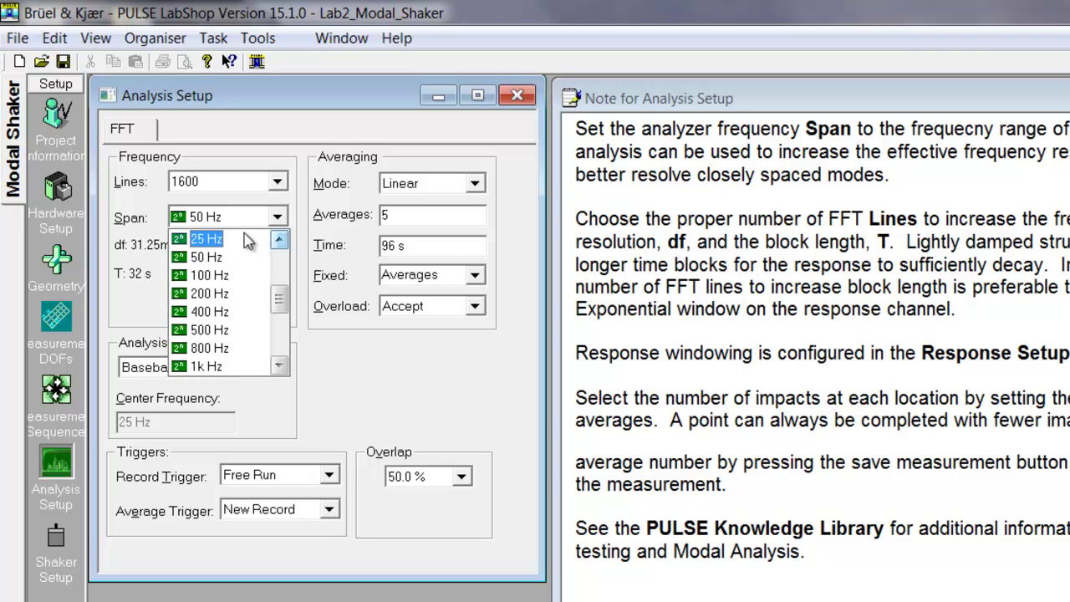
{"action": "left_click", "coordinate": [211, 259]}
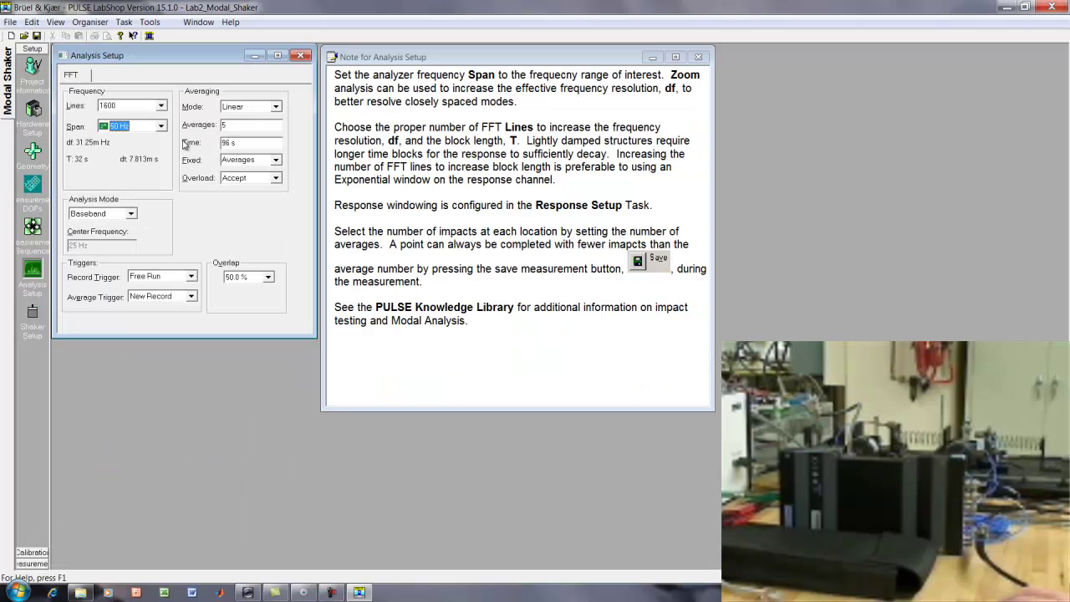
Switch to the Shaker Setup task and initialize the measurement, resetting the average counter to 0/5
{"action": "left_click", "coordinate": [31, 319]}
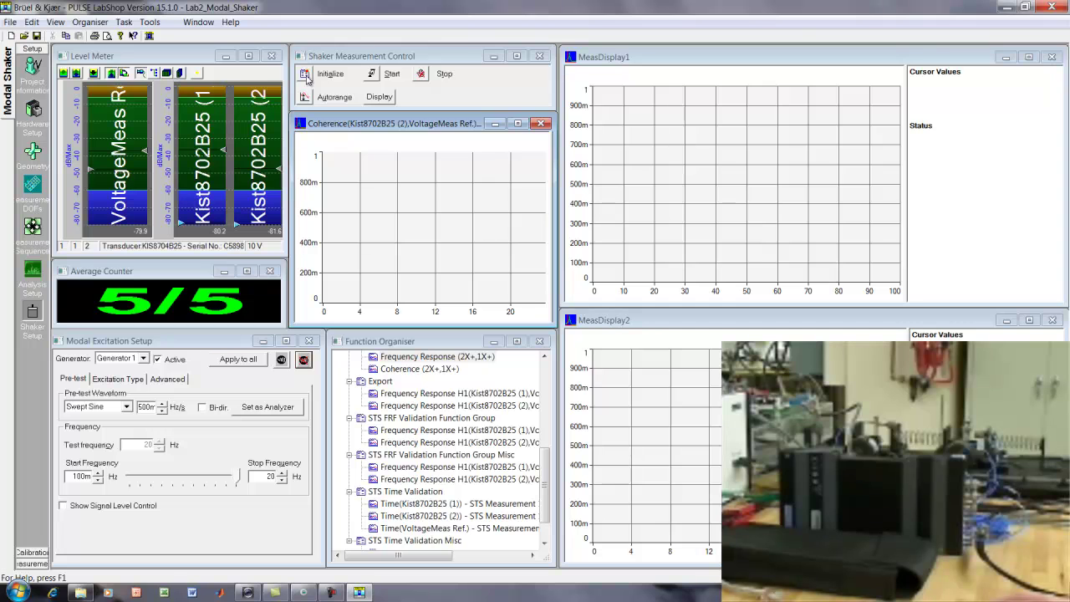
{"action": "left_click", "coordinate": [306, 75]}
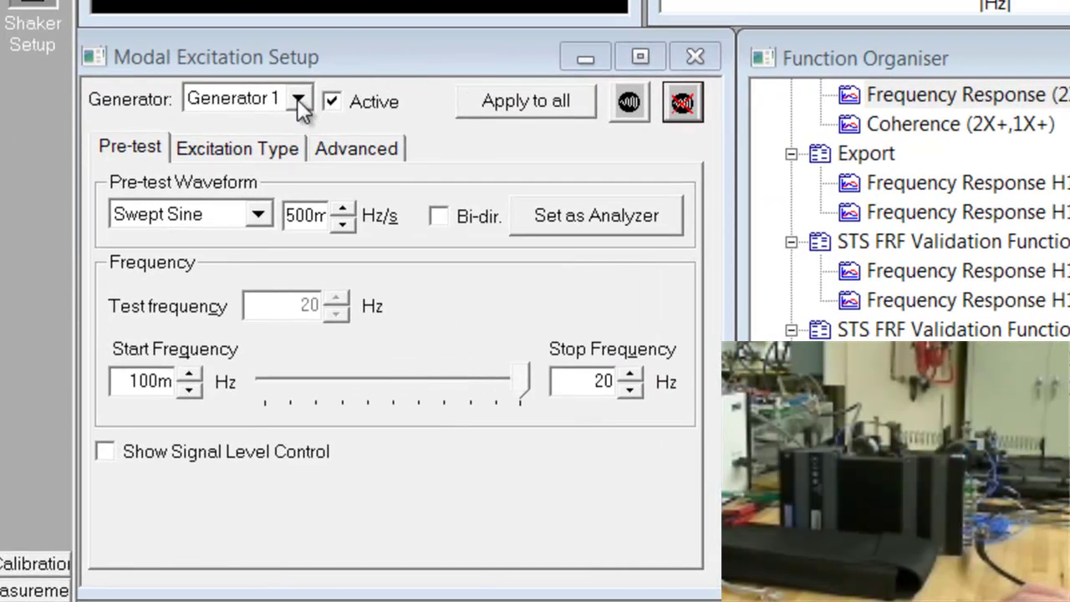
Keep Generator 1 as the source and edit the sweep rate (500m Hz/s) and start frequency (100m Hz)
{"action": "left_click", "coordinate": [296, 98]}
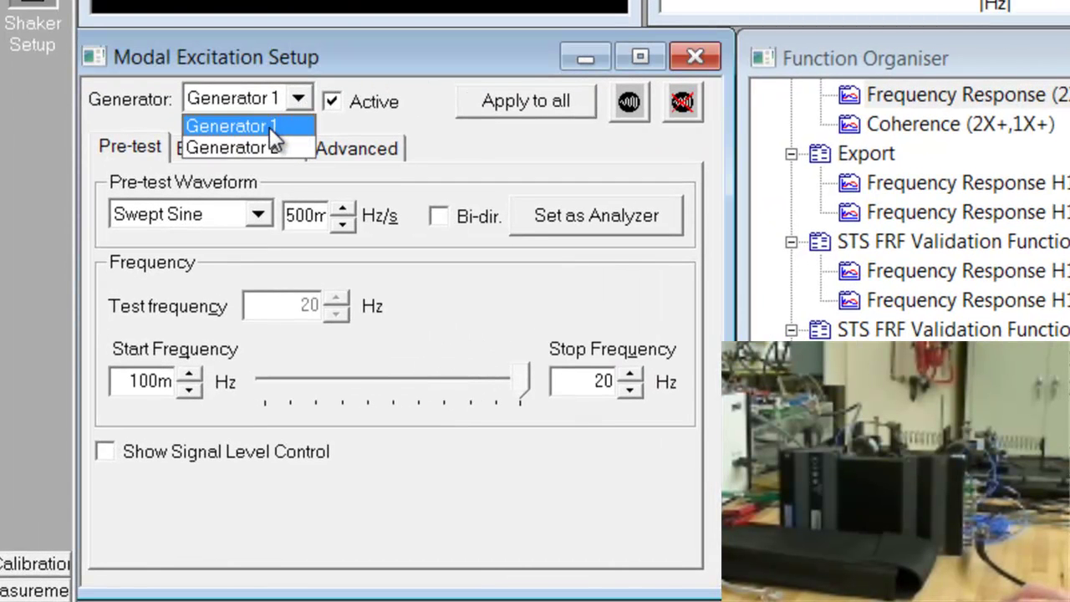
{"action": "left_click", "coordinate": [274, 127]}
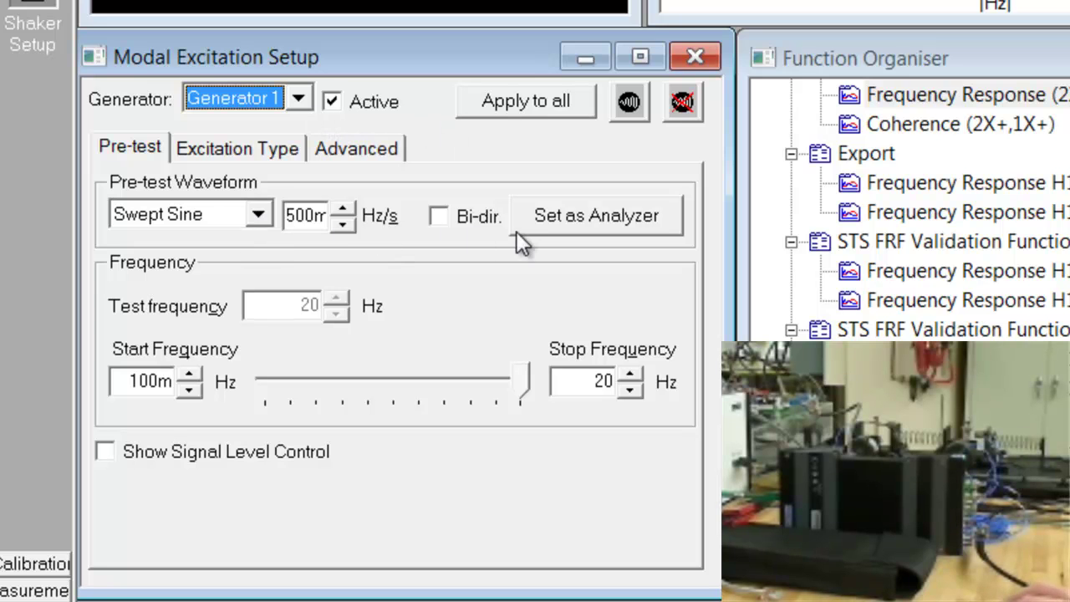
{"action": "left_click", "coordinate": [290, 221]}
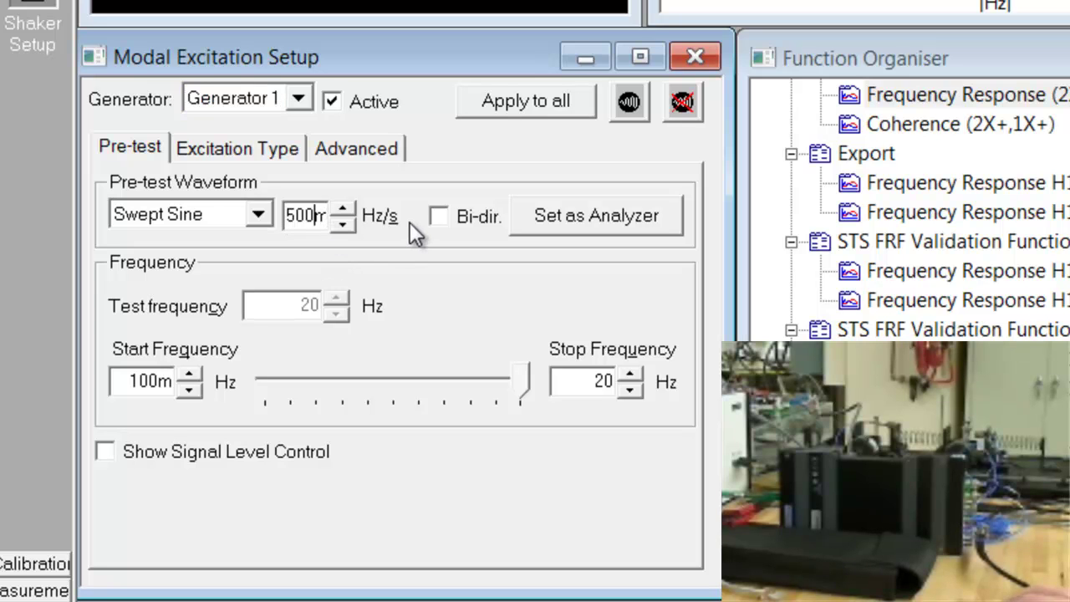
{"action": "left_click", "coordinate": [326, 227]}
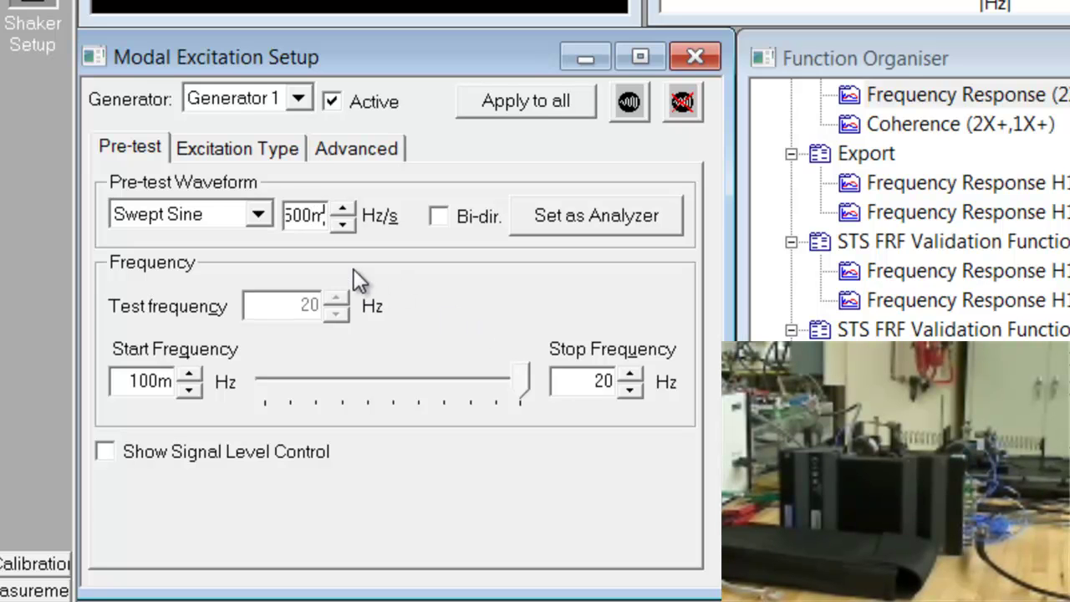
{"action": "key", "text": "Left"}
{"action": "key", "text": "Left"}
{"action": "key", "text": "Left"}
{"action": "key", "text": "Left"}
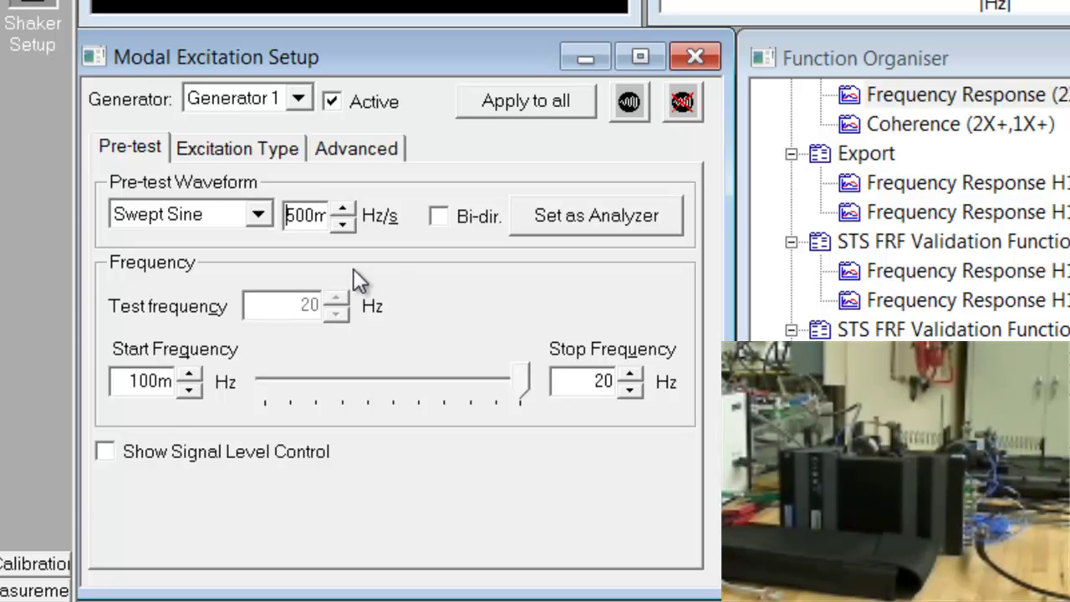
{"action": "left_click", "coordinate": [127, 382]}
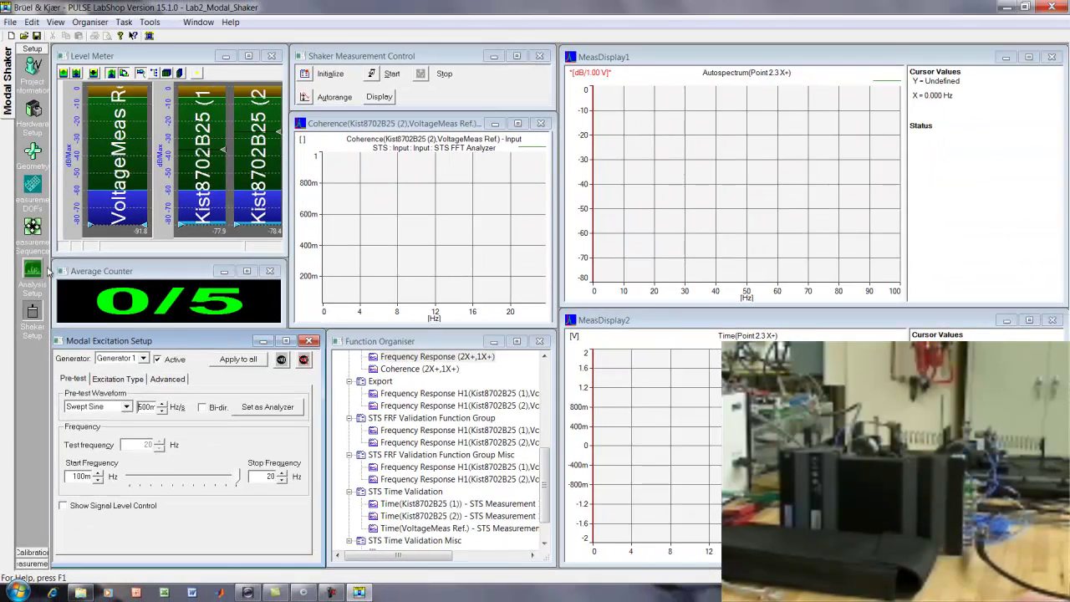
Start the swept-sine measurement and acquire the first average, counter at 1/5
{"action": "left_click", "coordinate": [31, 270]}
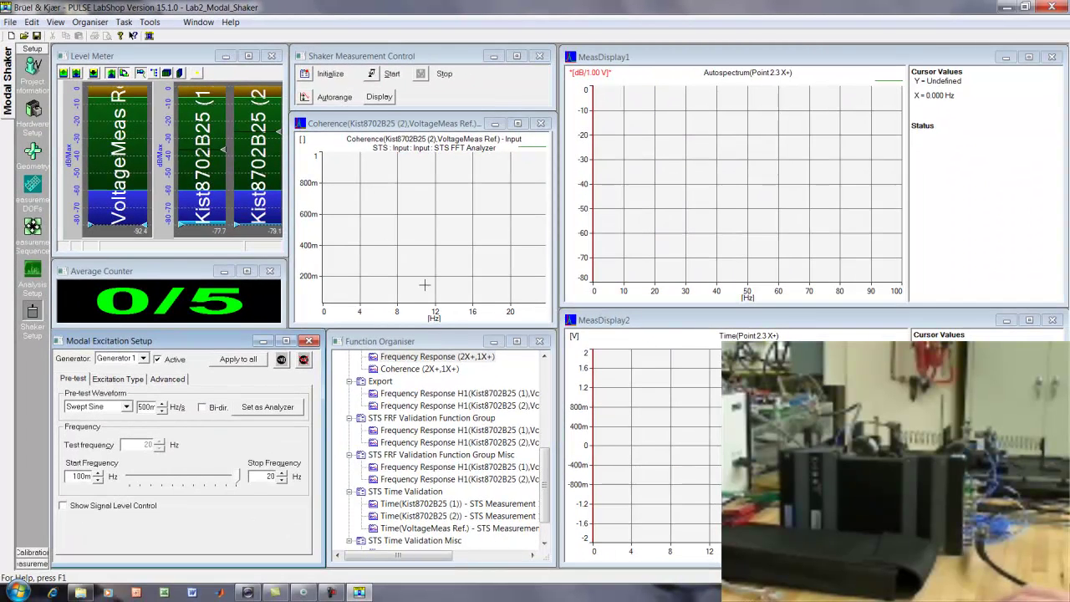
{"action": "left_click", "coordinate": [372, 74]}
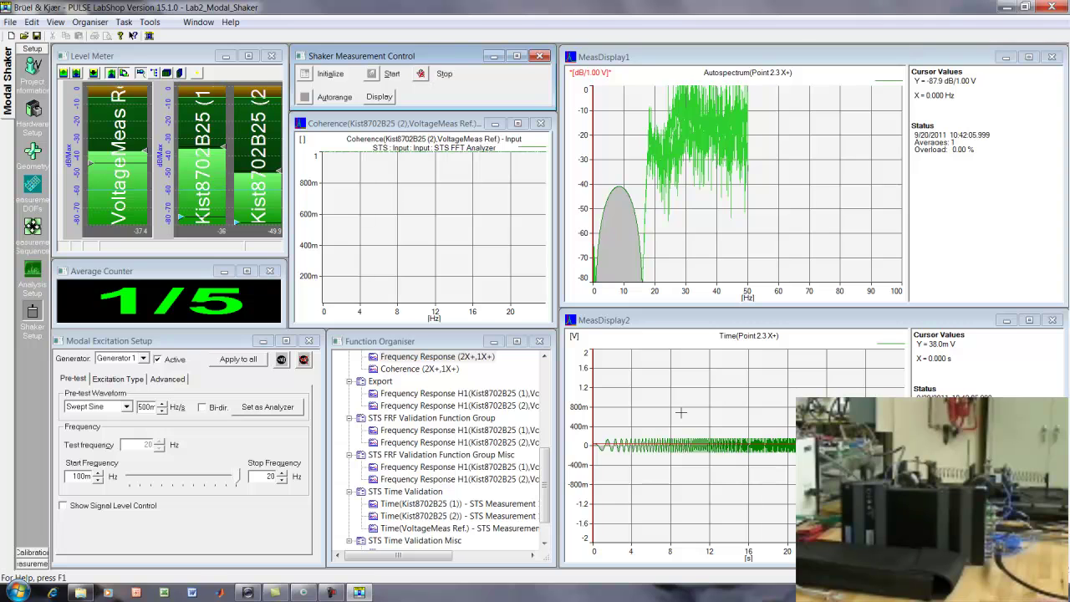
Autoscale the time and spectrum plots while the averages run to 5/5
{"action": "left_click", "coordinate": [583, 446]}
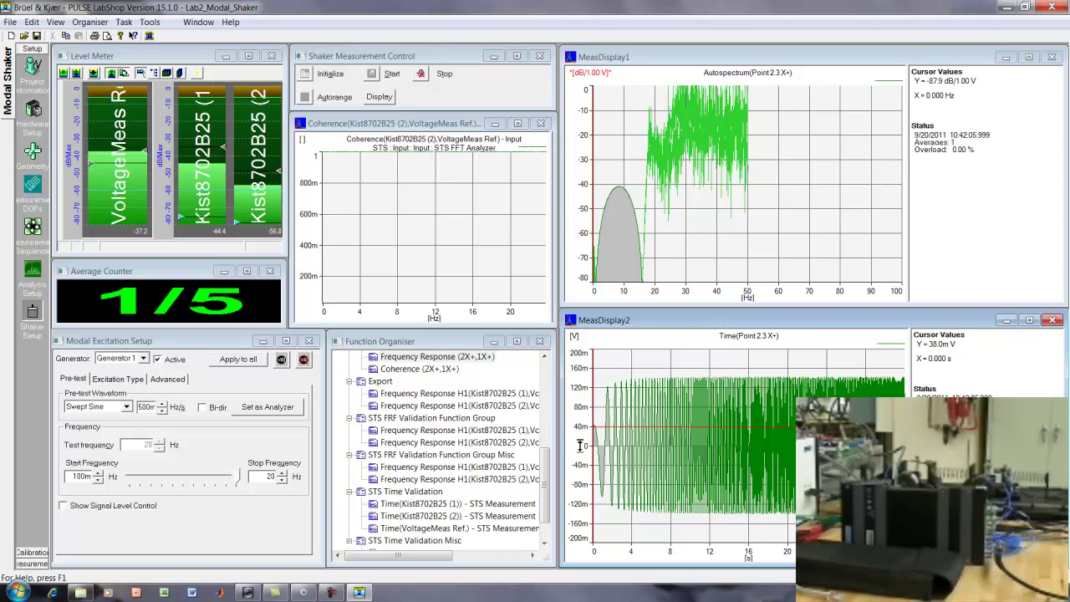
{"action": "left_click", "coordinate": [581, 190]}
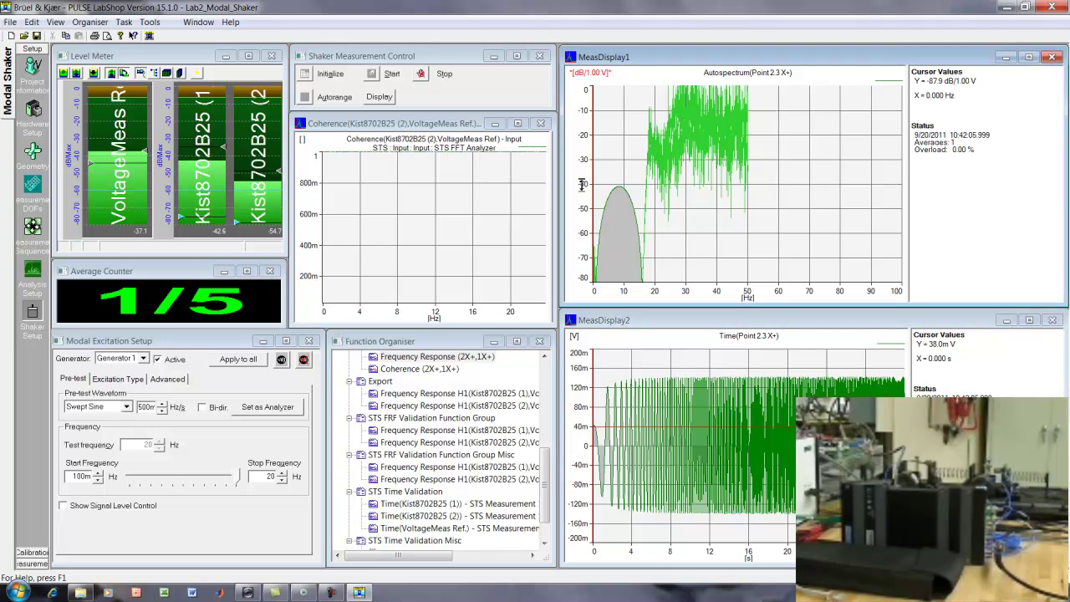
{"action": "scroll", "coordinate": [727, 293], "scroll_direction": "up", "scroll_amount": 1}
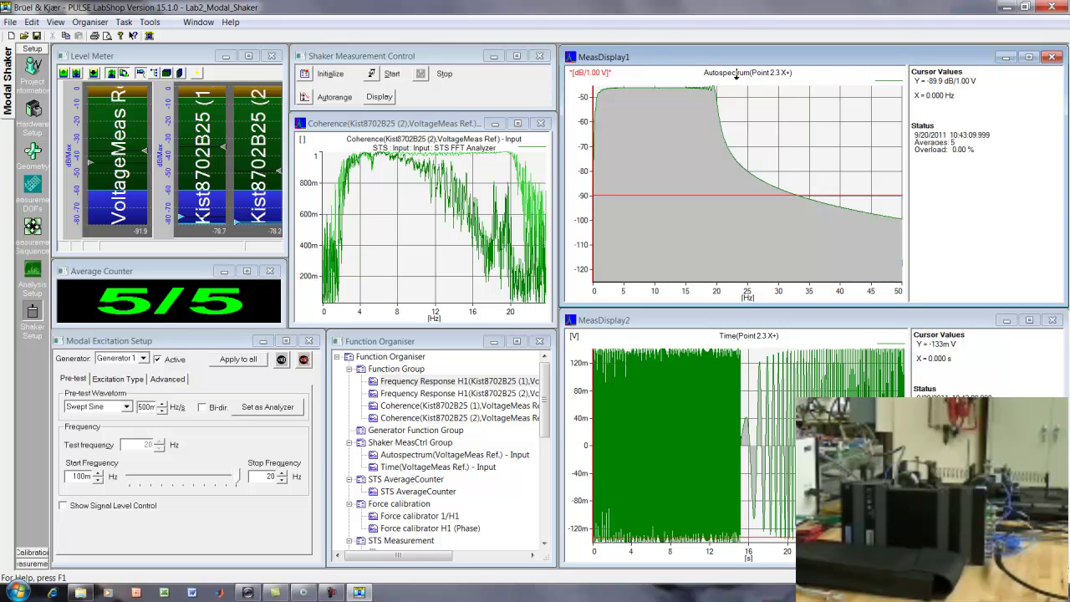
Change MeasDisplay1's function to Frequency Response H1 of Kist8702B25 (1) against VoltageMeas Ref
{"action": "right_click", "coordinate": [735, 78]}
{"action": "left_click", "coordinate": [781, 218]}
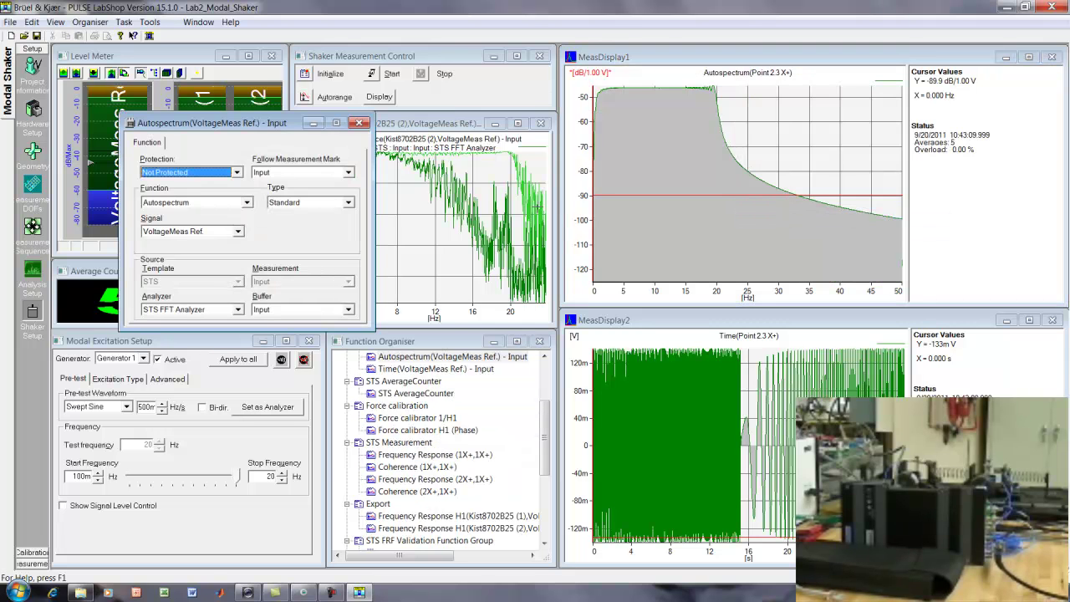
{"action": "left_click", "coordinate": [219, 204]}
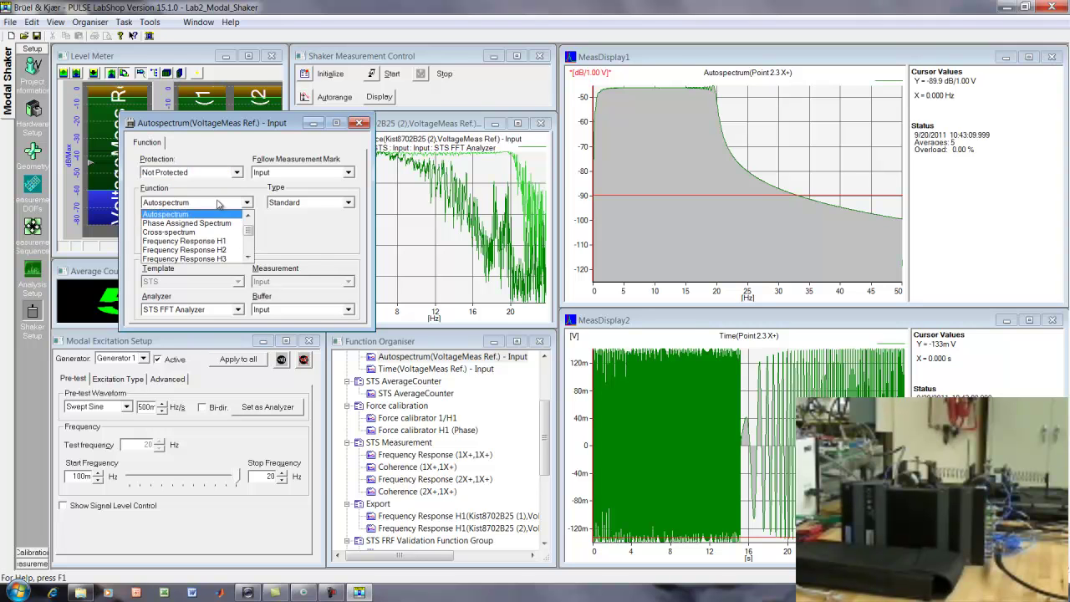
{"action": "left_click", "coordinate": [184, 240]}
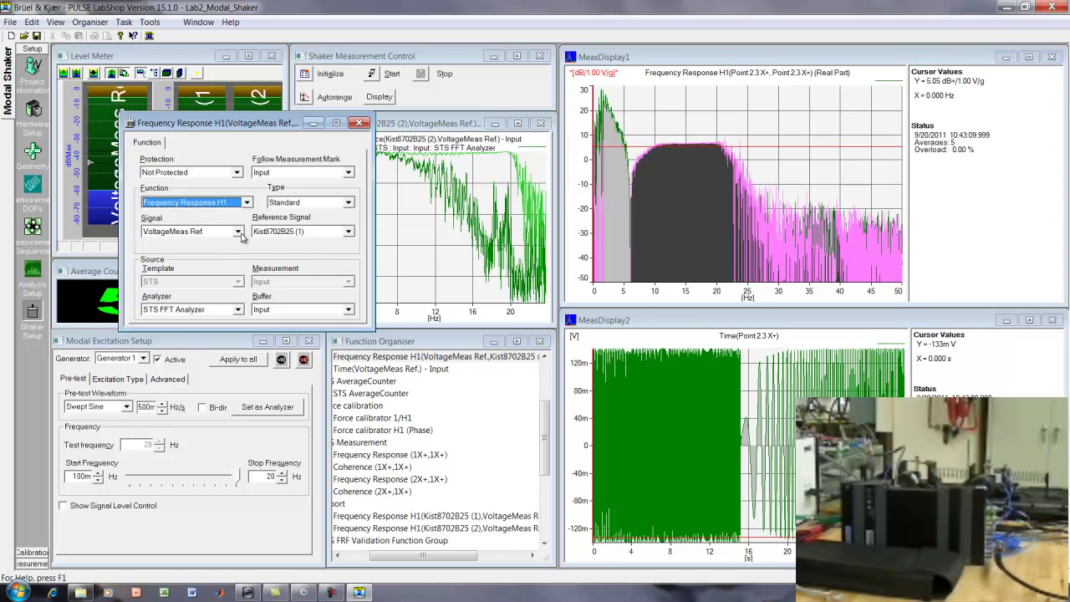
{"action": "left_click", "coordinate": [238, 232]}
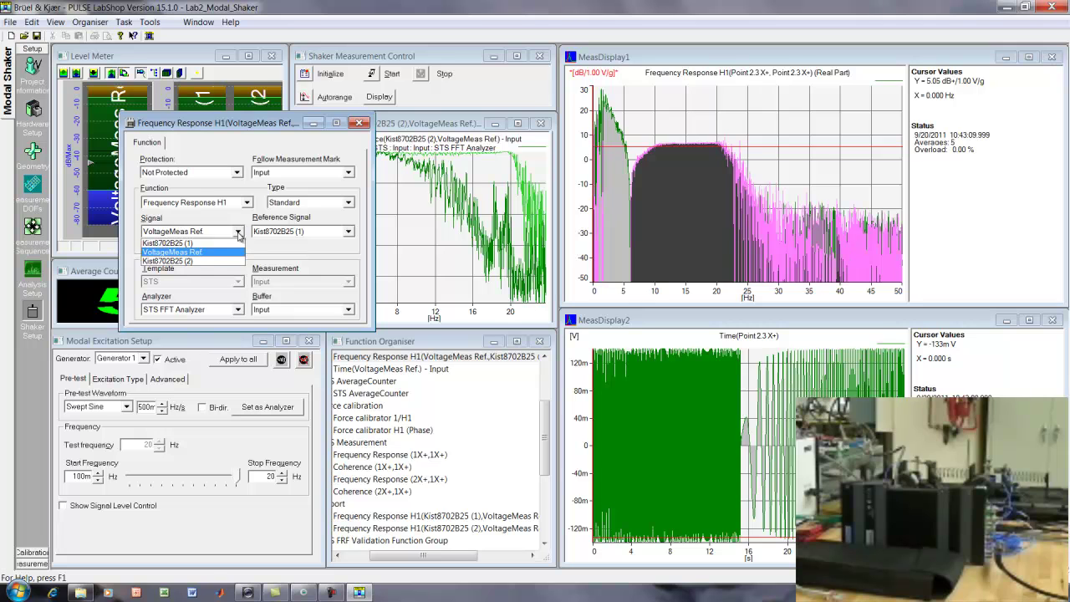
{"action": "left_click", "coordinate": [224, 250]}
{"action": "left_click", "coordinate": [348, 232]}
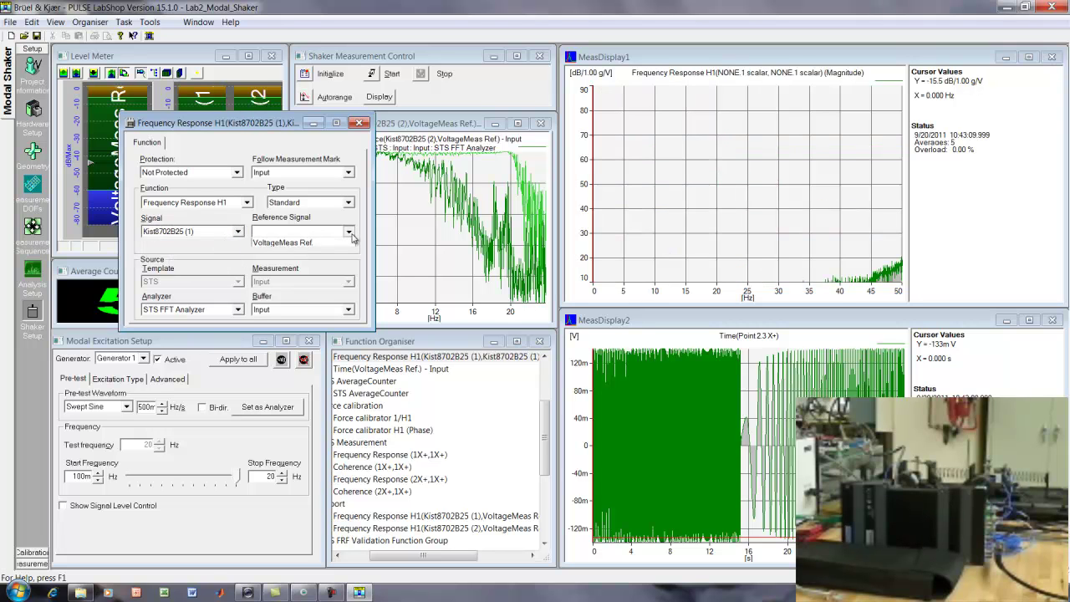
{"action": "left_click", "coordinate": [322, 245]}
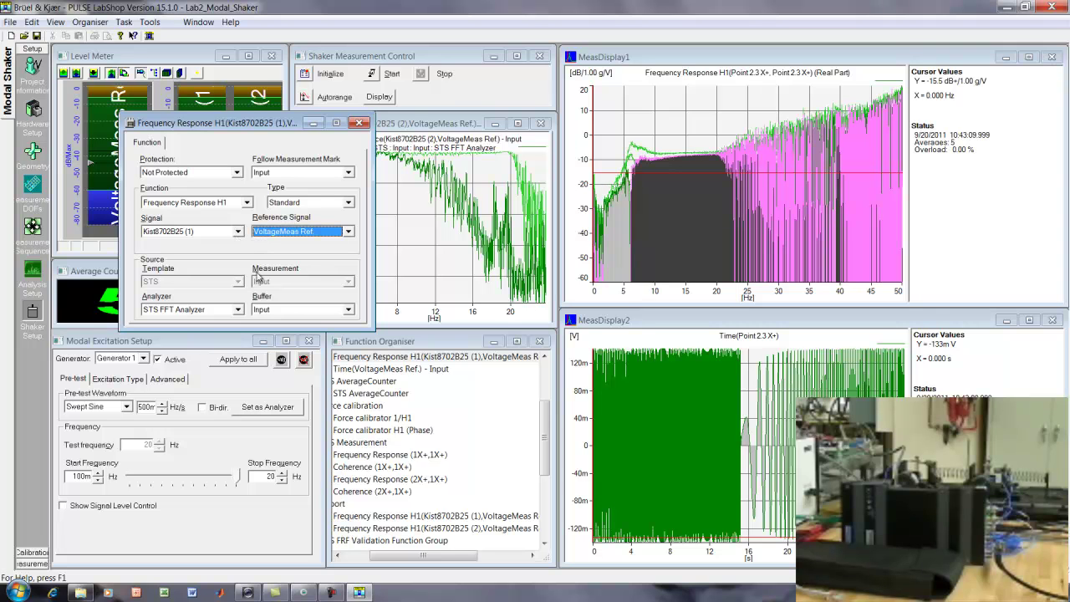
{"action": "left_click", "coordinate": [359, 123]}
Plot both H1 responses as magnitude curves with Fill Curve turned off
{"action": "right_click", "coordinate": [683, 129]}
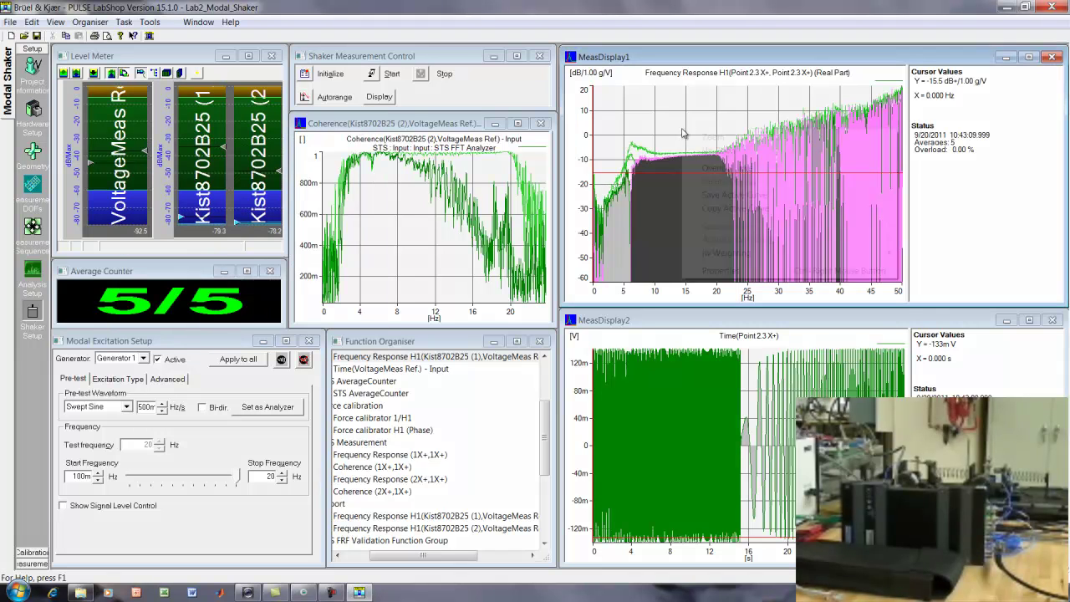
{"action": "left_click", "coordinate": [727, 271]}
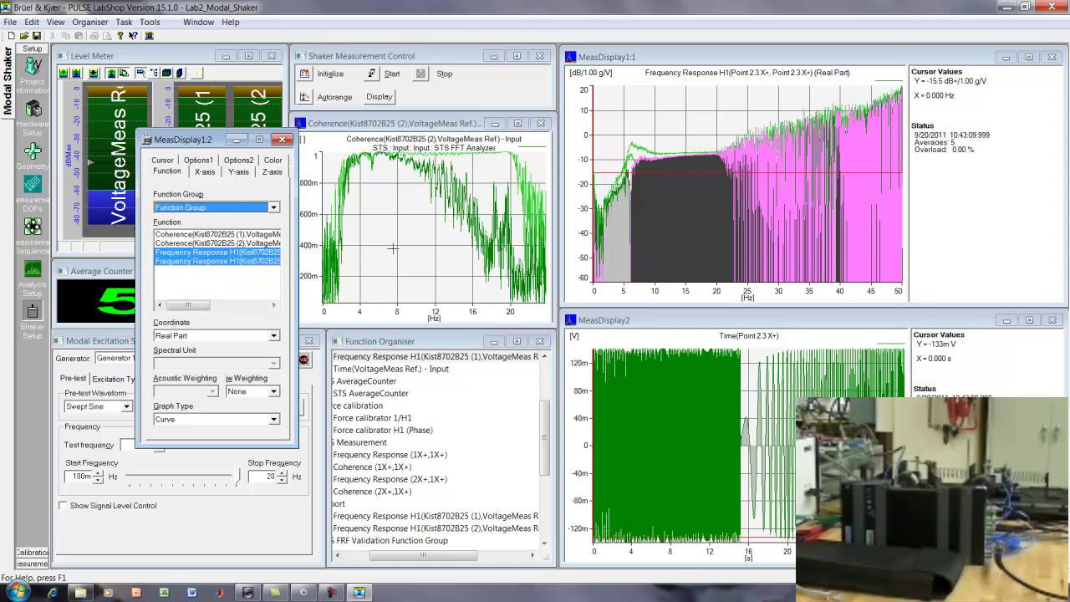
{"action": "left_click", "coordinate": [215, 235], "text": "shift"}
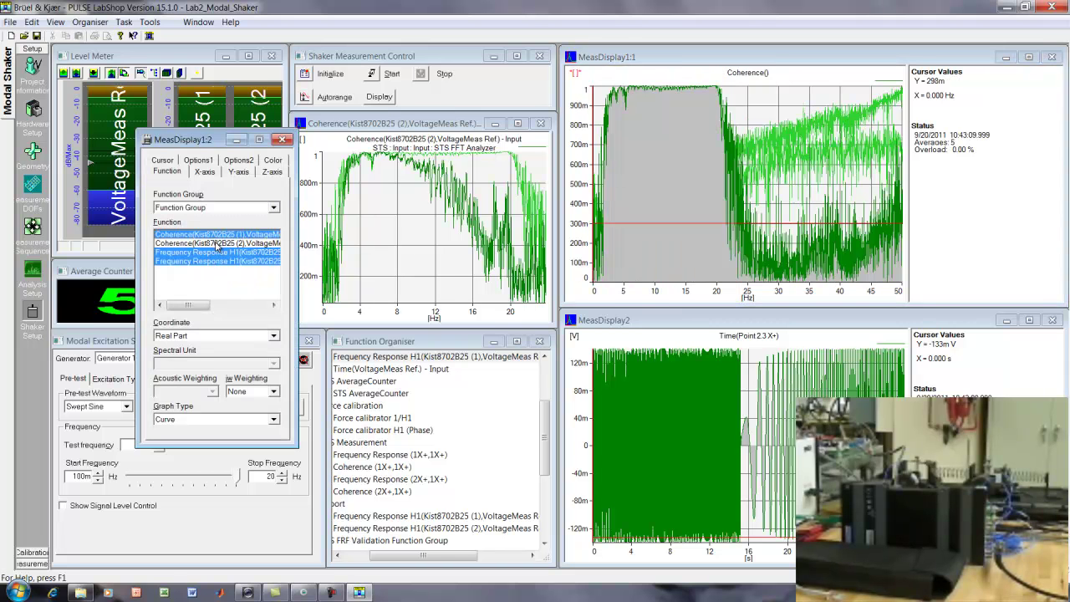
{"action": "left_click", "coordinate": [213, 260], "text": "ctrl"}
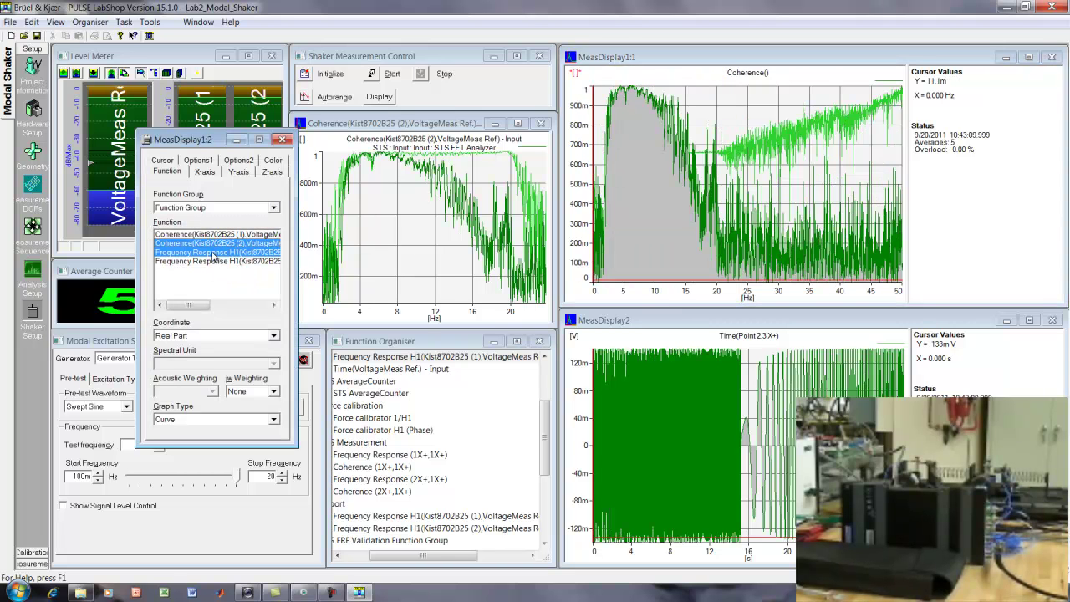
{"action": "left_click", "coordinate": [215, 252]}
{"action": "left_click", "coordinate": [213, 263], "text": "shift"}
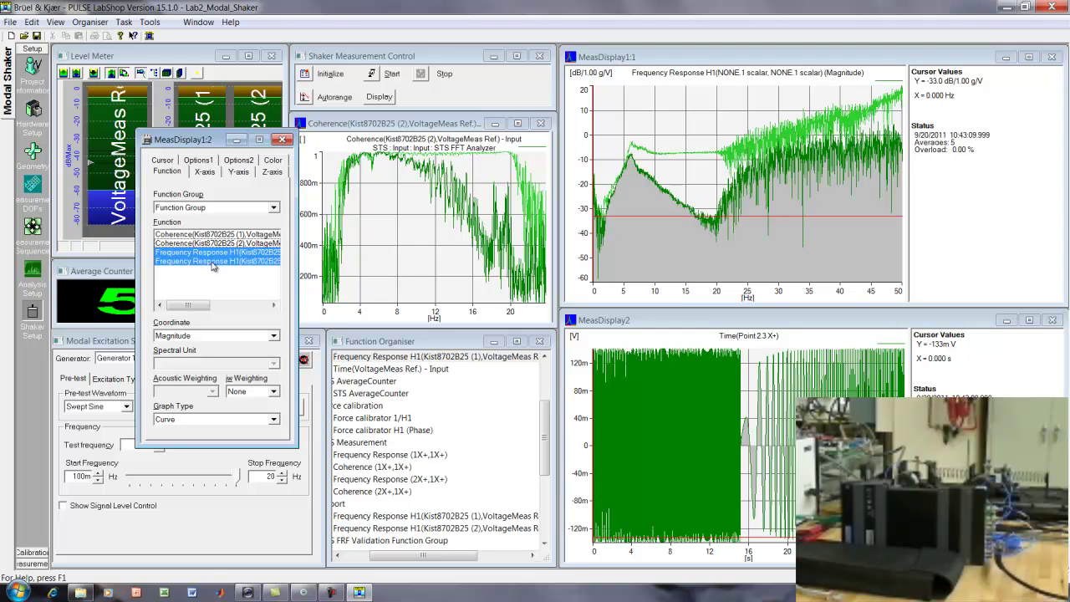
{"action": "left_click", "coordinate": [243, 161]}
{"action": "left_click", "coordinate": [159, 189]}
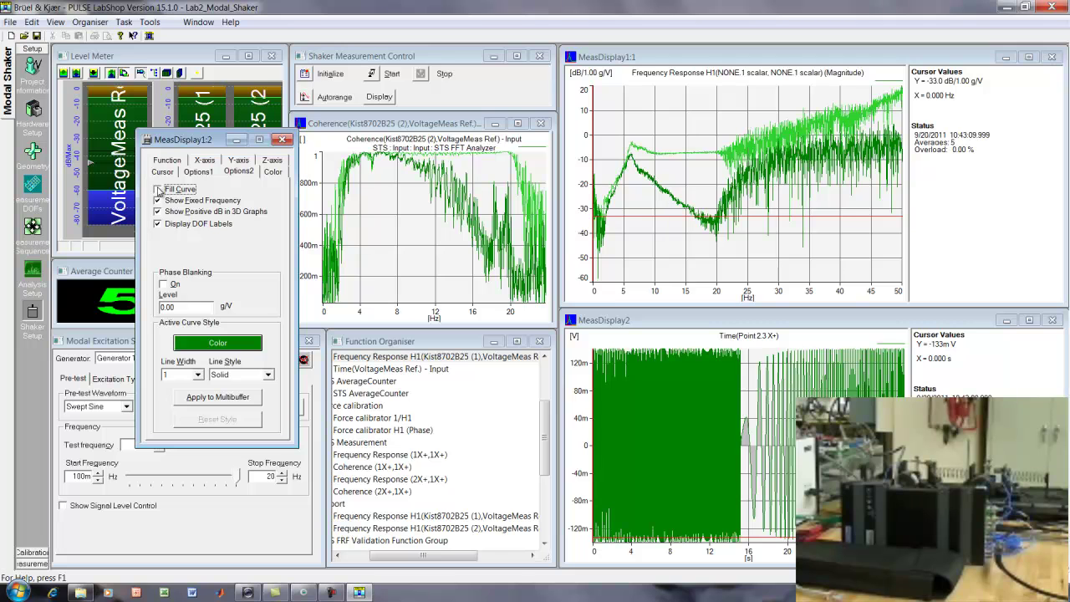
{"action": "left_click", "coordinate": [283, 140]}
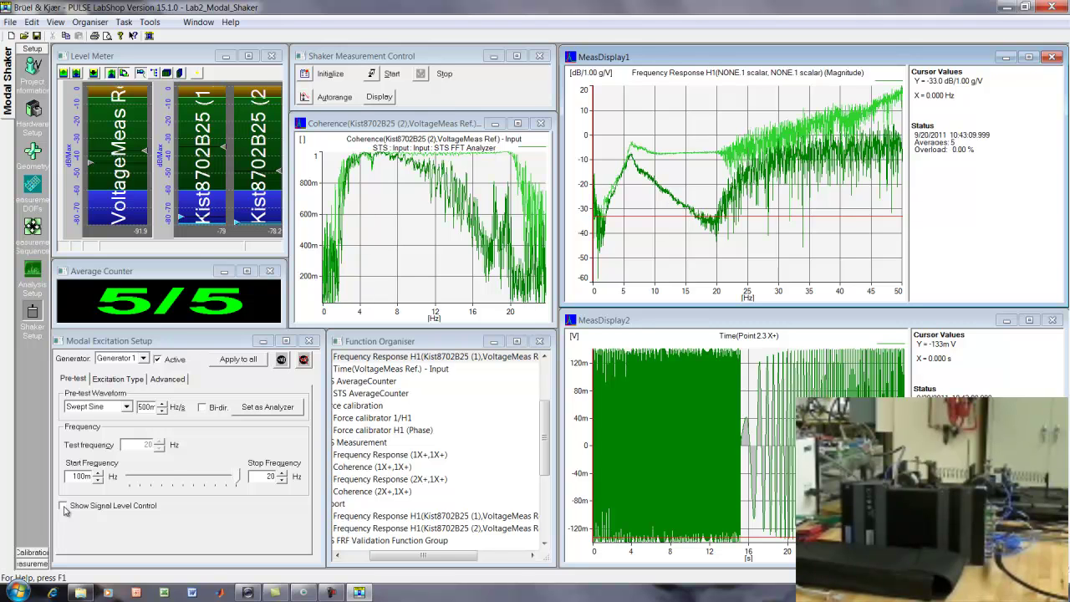
Enable signal level control at 500m Vrms, set stop frequency 15 Hz and sweep rate 300m Hz/s
{"action": "left_click", "coordinate": [62, 506]}
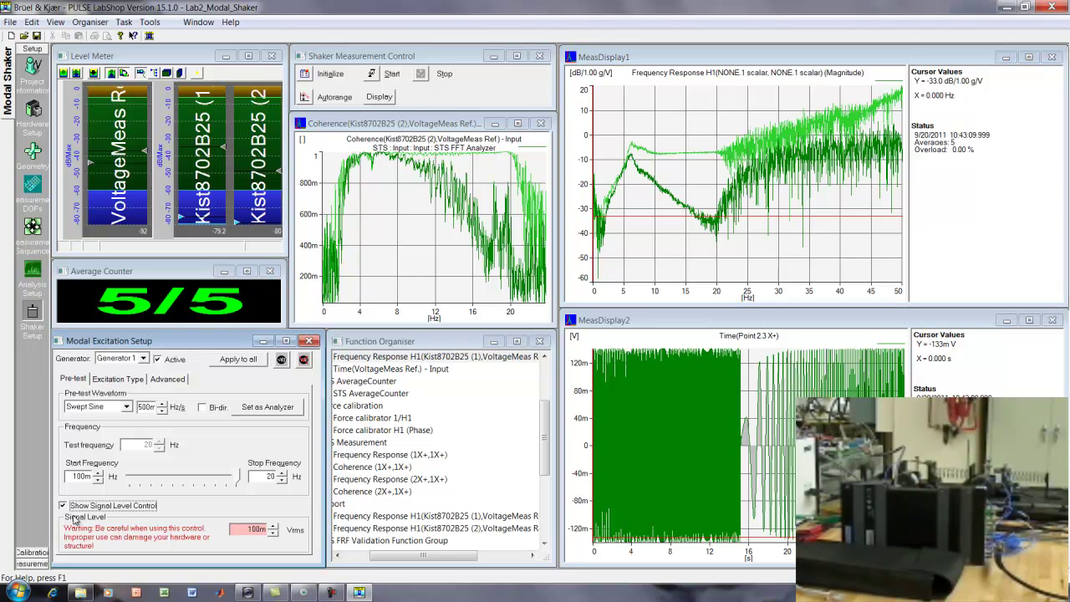
{"action": "left_click", "coordinate": [250, 529]}
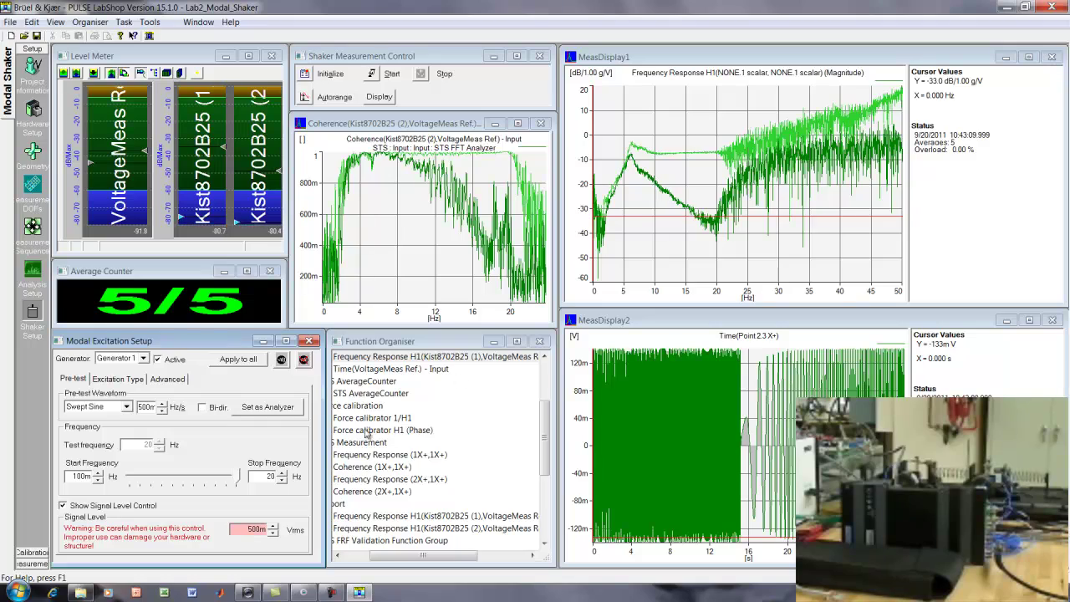
{"action": "double_click", "coordinate": [272, 476]}
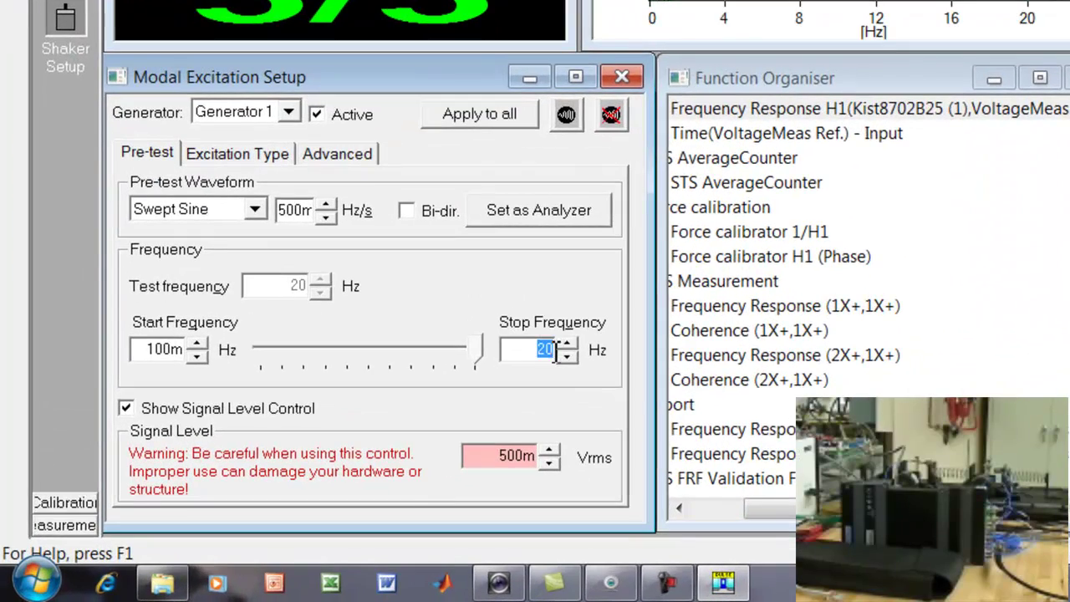
{"action": "type", "text": "15"}
{"action": "left_click_drag", "start_coordinate": [278, 211], "coordinate": [287, 214]}
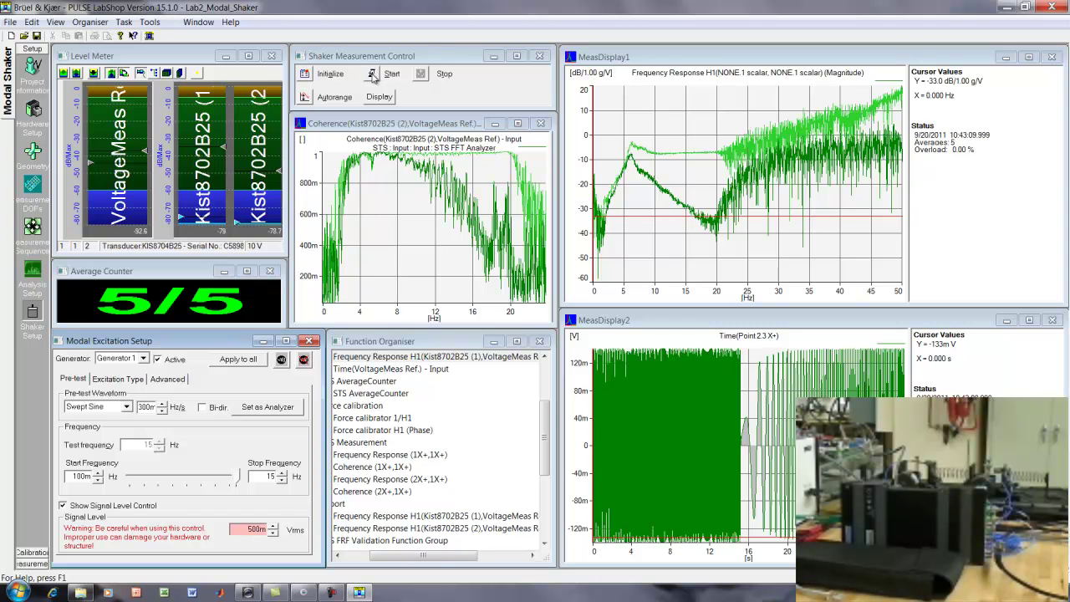
Restart the sweep at 500m Vrms, clearing the previous FRF and coherence results
{"action": "left_click", "coordinate": [374, 75]}
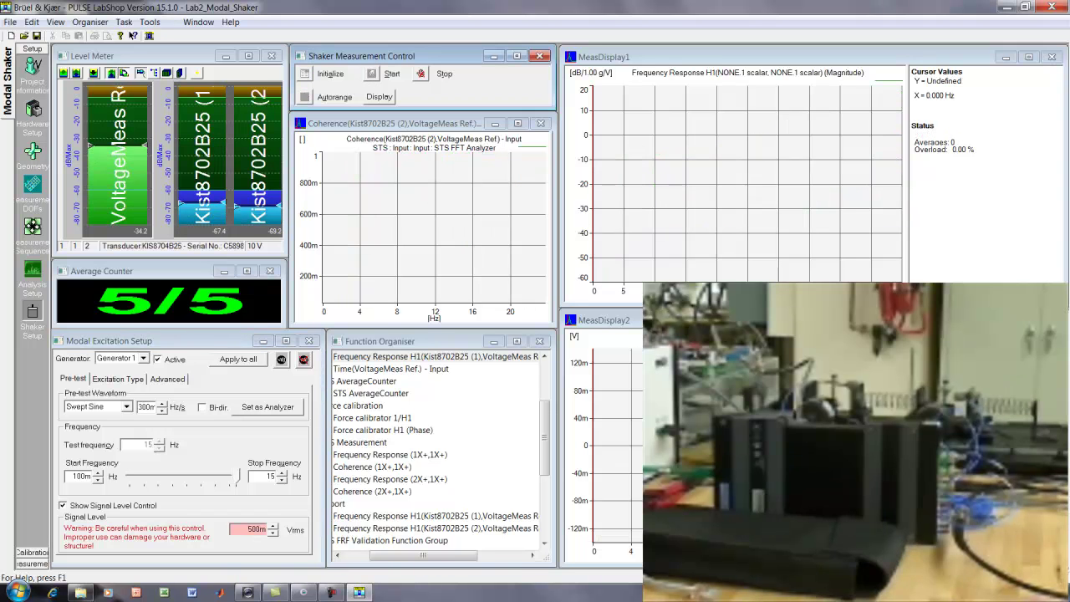